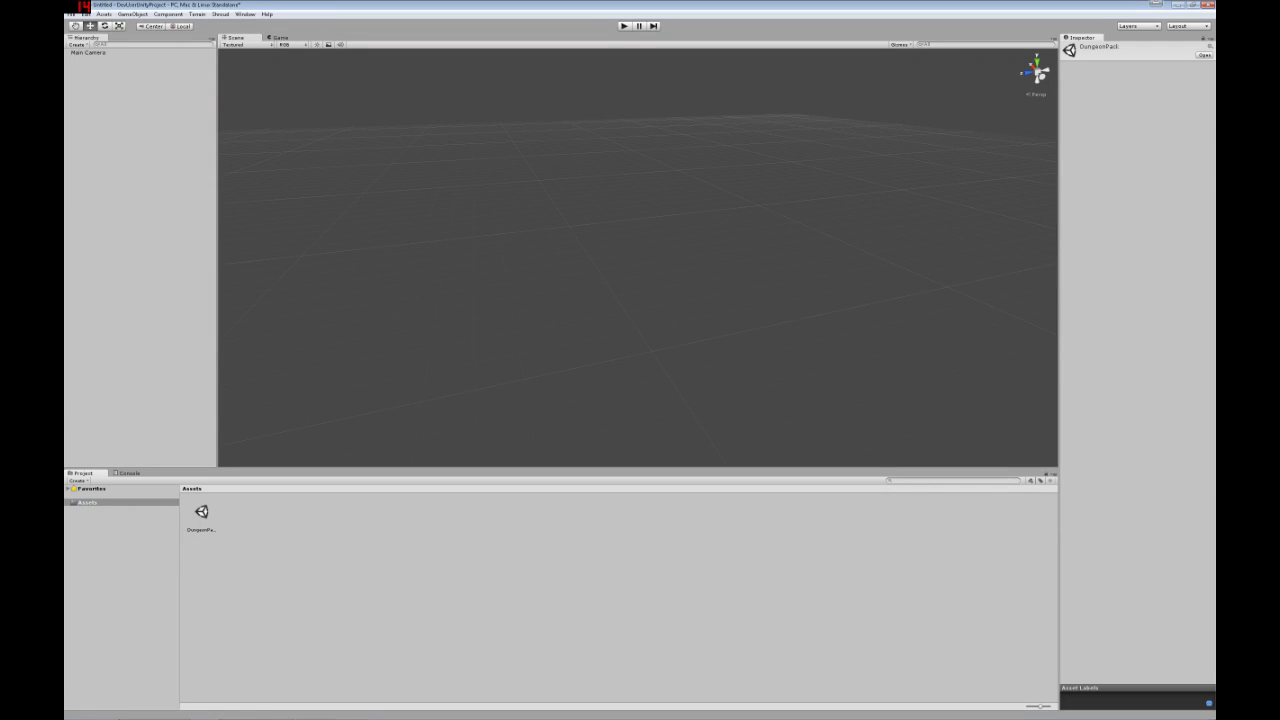
# Step: Import the DungeonPack.unitypackage custom package from the Assets folder with all of its items included
pyautogui.rightClick(201, 512)
pyautogui.moveTo(240, 571)
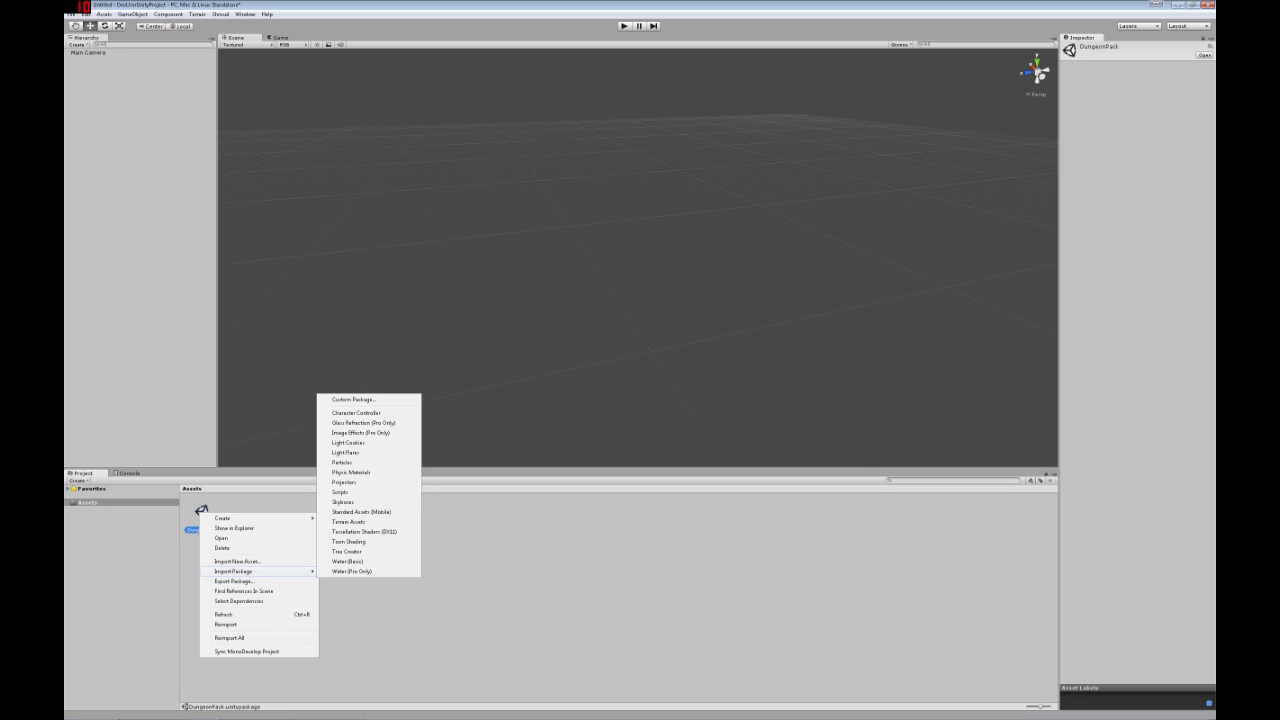
pyautogui.click(353, 399)
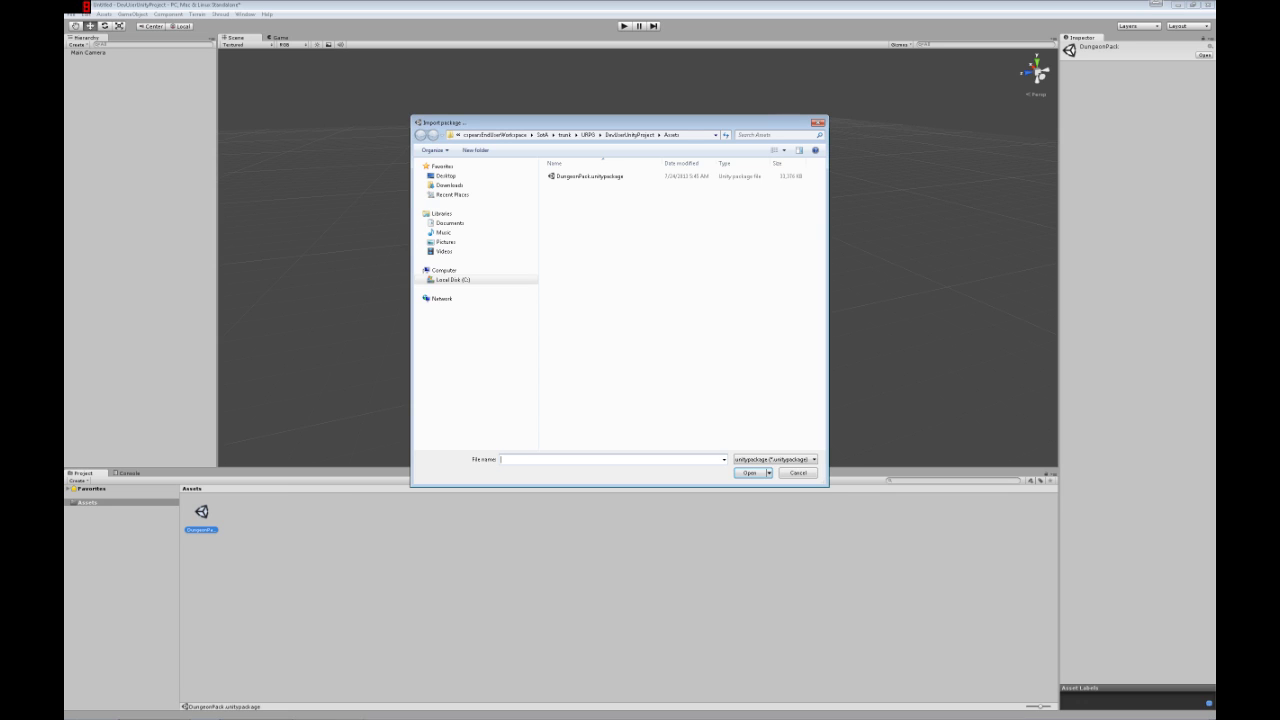
pyautogui.doubleClick(588, 176)
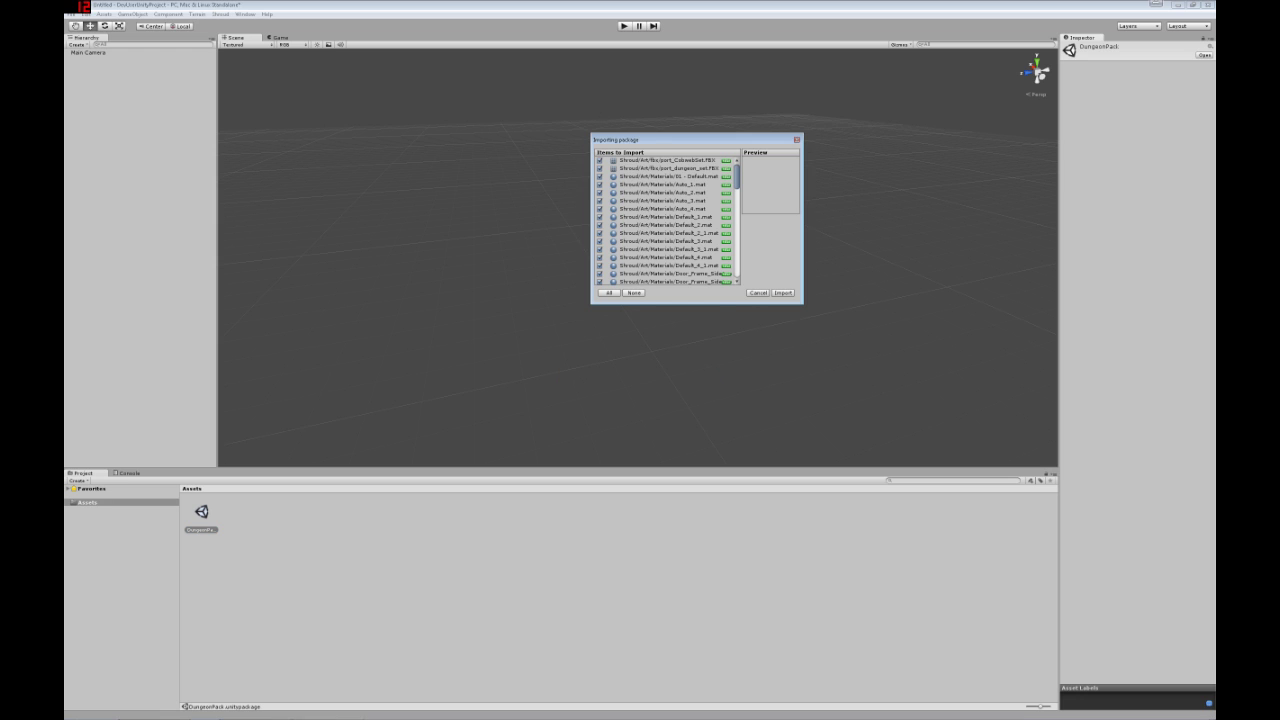
pyautogui.click(783, 293)
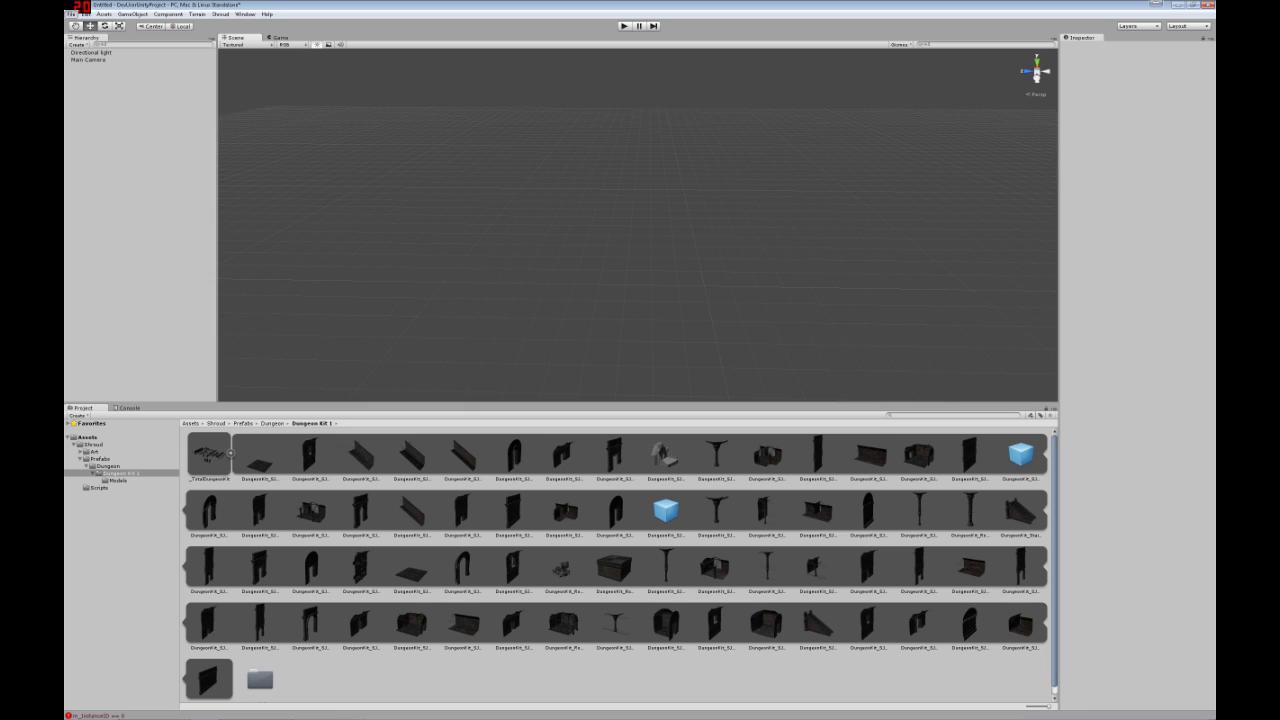
# Step: Open the Auto Snap settings and add the _TotalDungeonKit prefab to the scene, framing it in the view
pyautogui.click(84, 14)
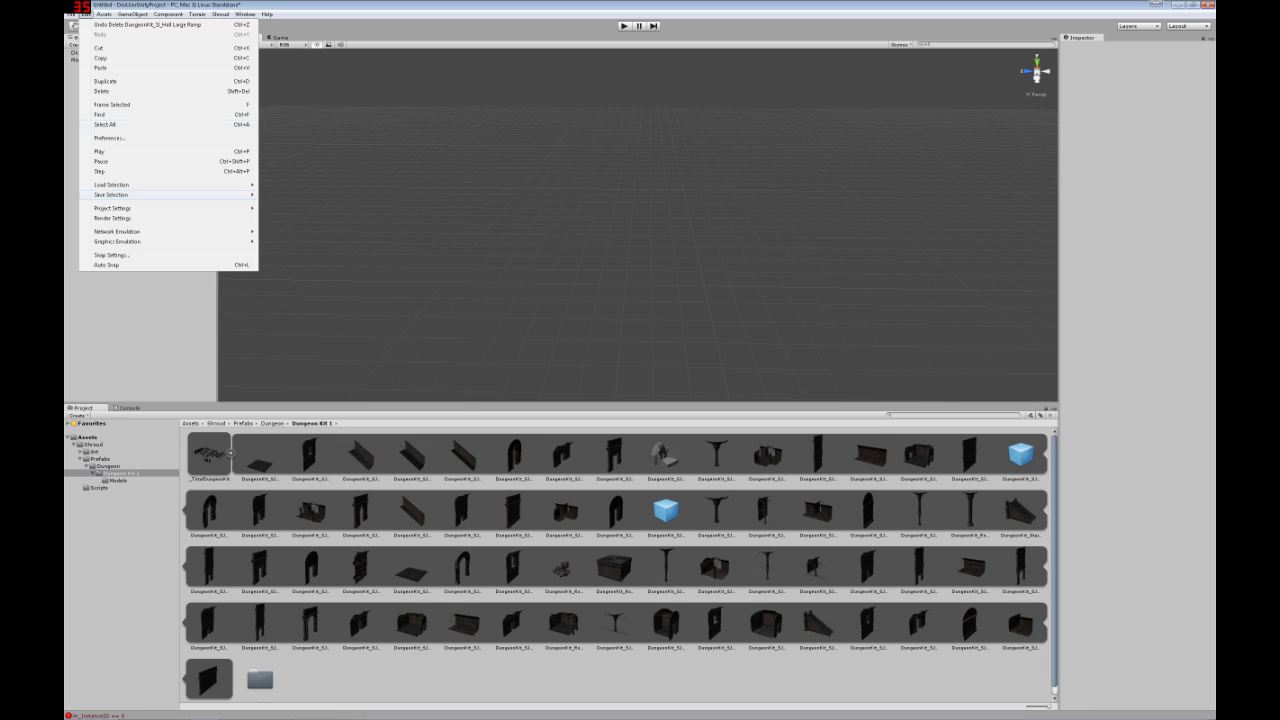
pyautogui.click(106, 265)
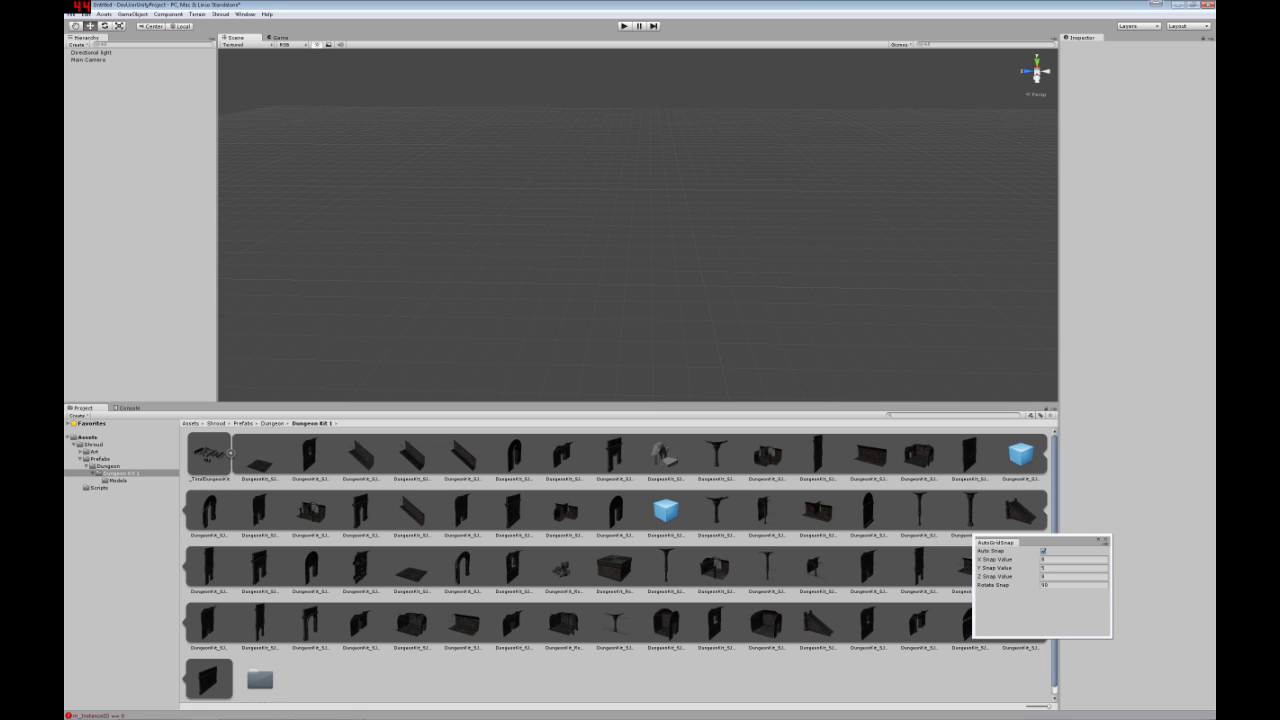
pyautogui.moveTo(209, 454); pyautogui.dragTo(130, 150)
pyautogui.press('f')
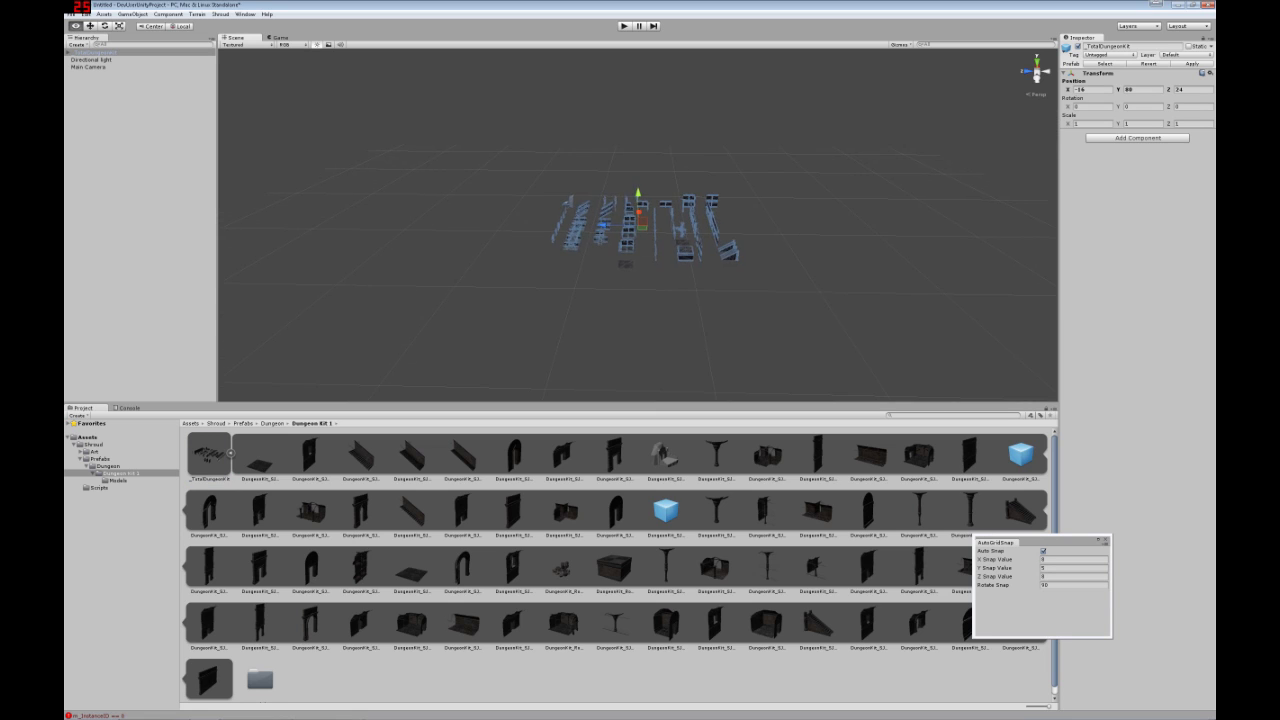
# Step: Examine the dungeon kit pieces up close, inspecting the raised platform and the room walls with single and double door frames
pyautogui.moveTo(638, 226); pyautogui.dragTo(1038, 304, button='right')
pyautogui.press('w')
pyautogui.scroll(6, 638, 225)
pyautogui.press('d')
pyautogui.press('w')
pyautogui.press('s')
pyautogui.click(920, 220)
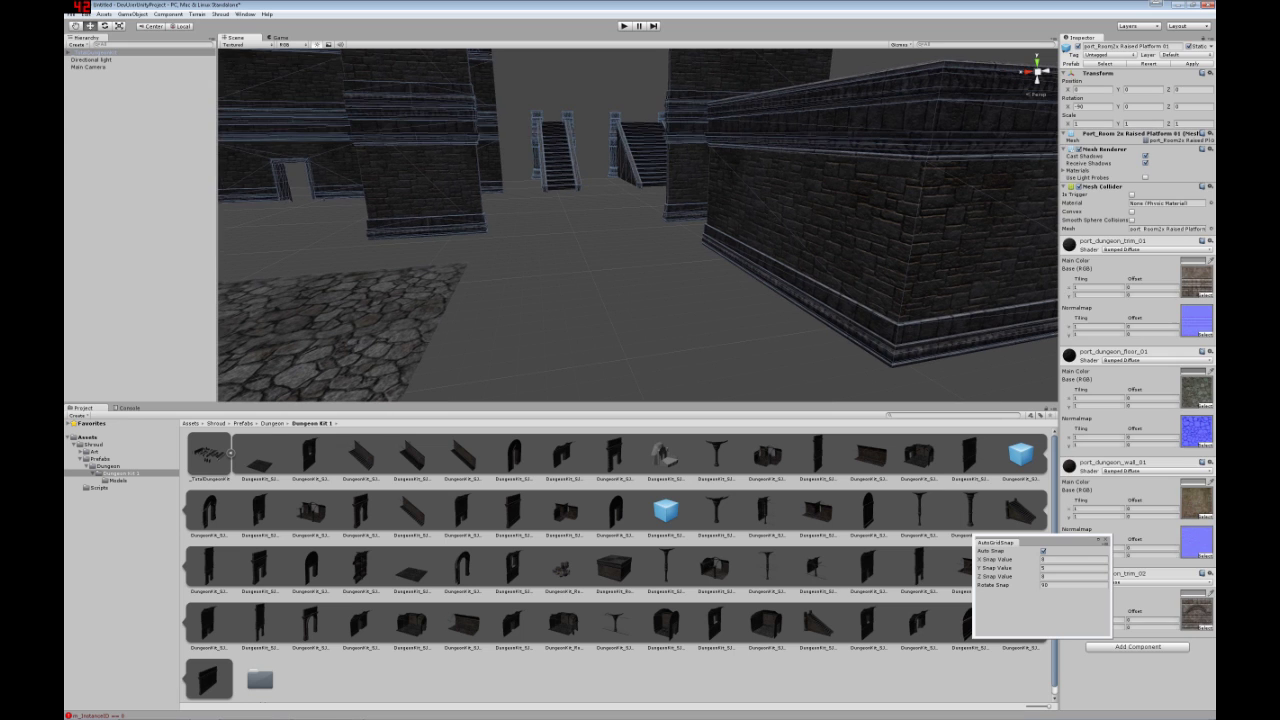
pyautogui.moveTo(920, 220); pyautogui.dragTo(390, 200, button='right')
pyautogui.press('d')
pyautogui.press('w')
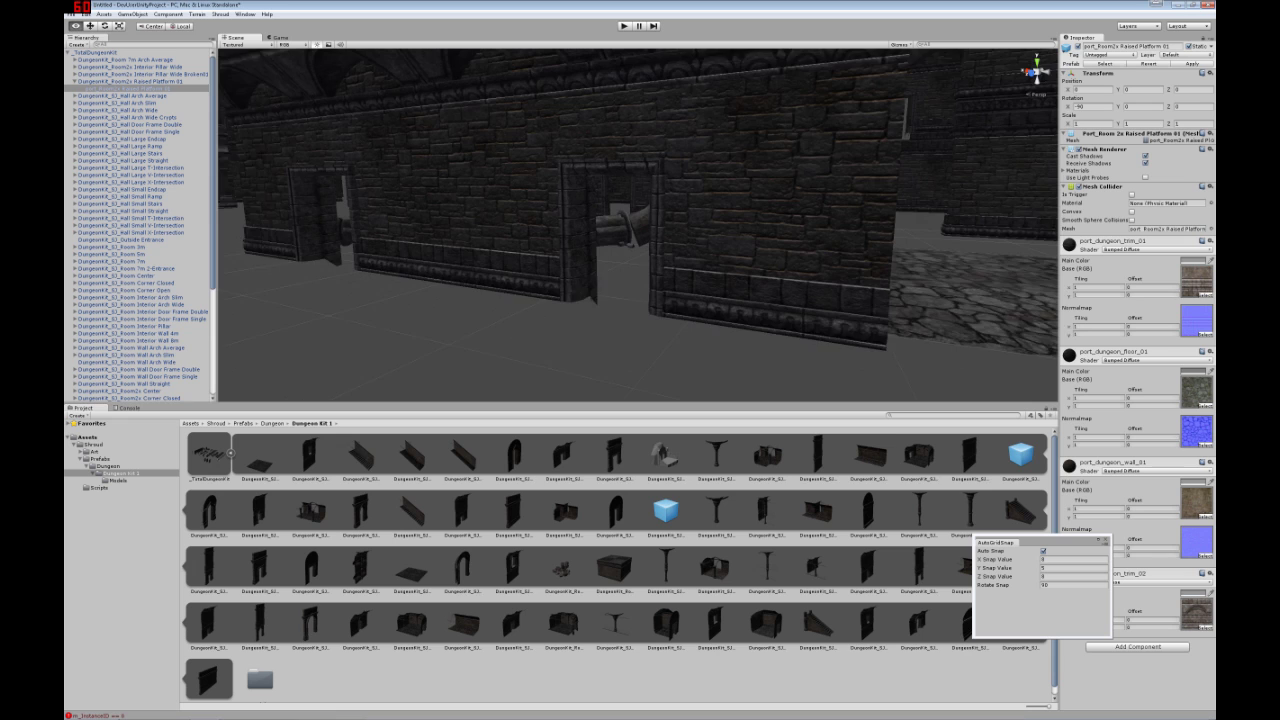
pyautogui.moveTo(390, 200); pyautogui.dragTo(400, 168, button='right')
pyautogui.click(480, 220)
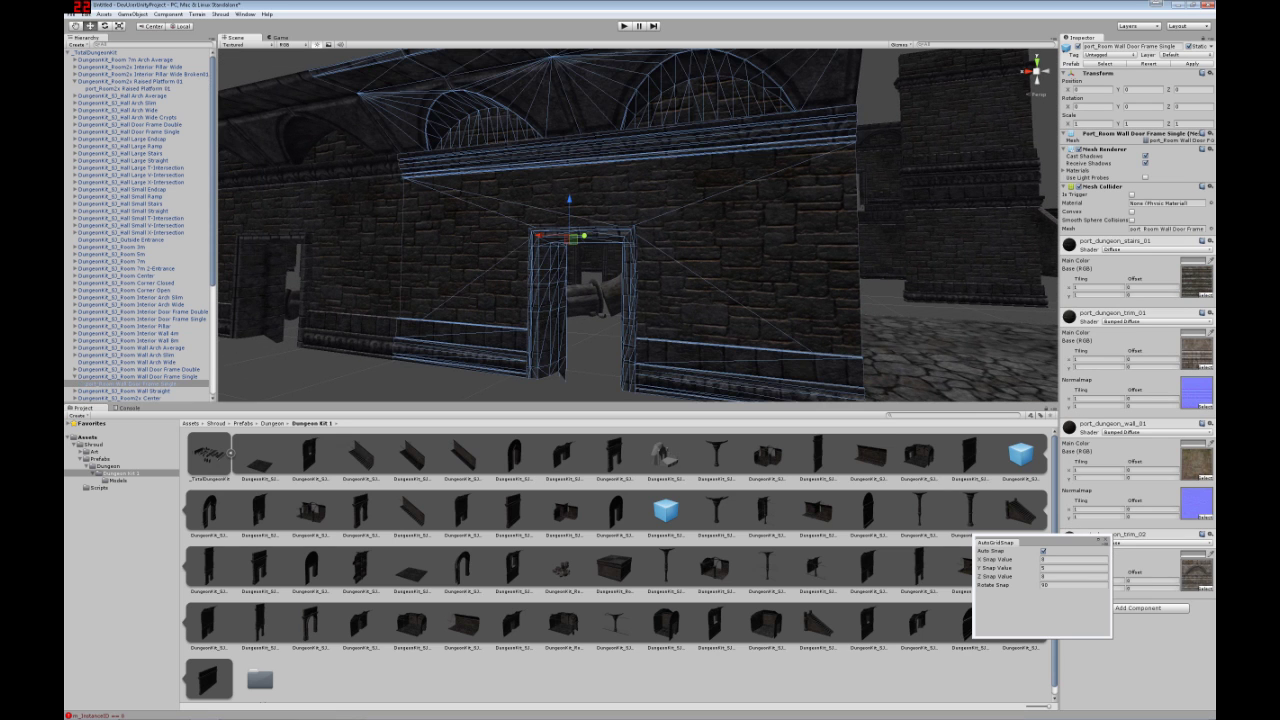
pyautogui.click(345, 215)
pyautogui.press('d')
pyautogui.moveTo(345, 215); pyautogui.dragTo(410, 215, button='right')
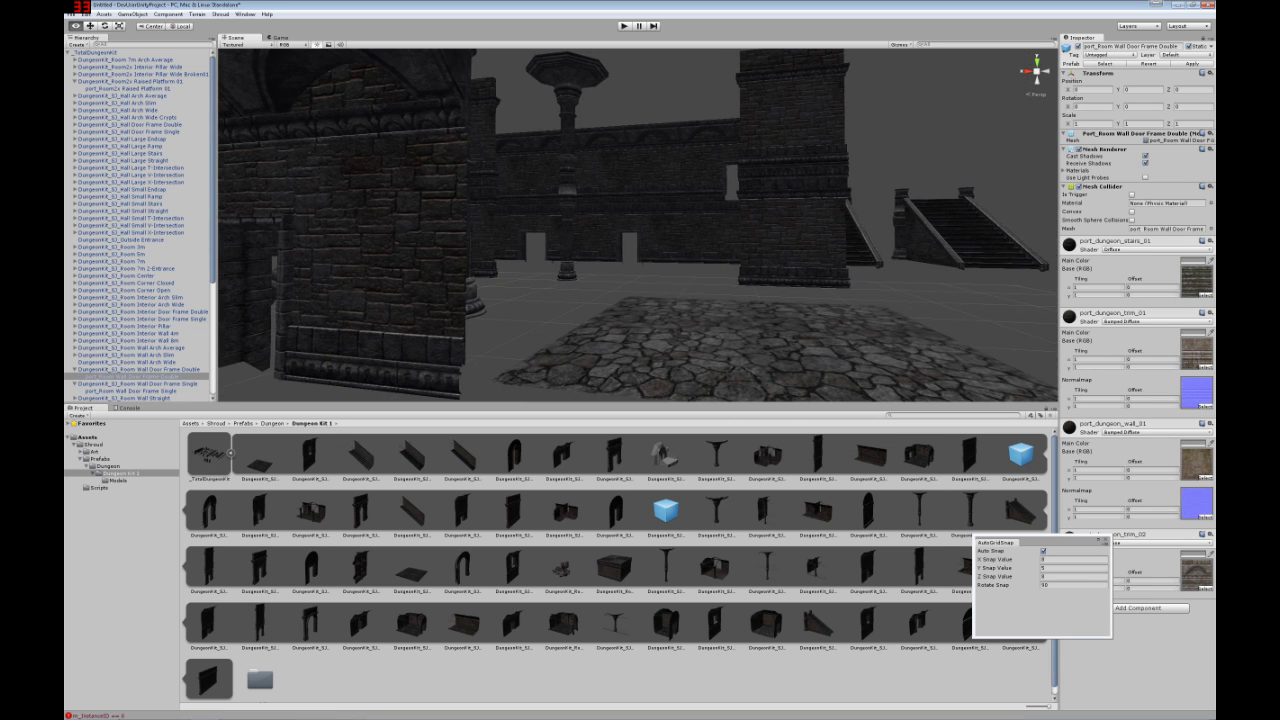
# Step: Examine the Room2x kit pieces, inspecting the floor, interior pillar, interior wall and walls with single door frames
pyautogui.click(640, 345)
pyautogui.press('w')
pyautogui.moveTo(640, 300); pyautogui.dragTo(588, 222, button='right')
pyautogui.press('s')
pyautogui.press('w')
pyautogui.press('s')
pyautogui.press('s')
pyautogui.click(529, 222)
pyautogui.press('w')
pyautogui.click(810, 226)
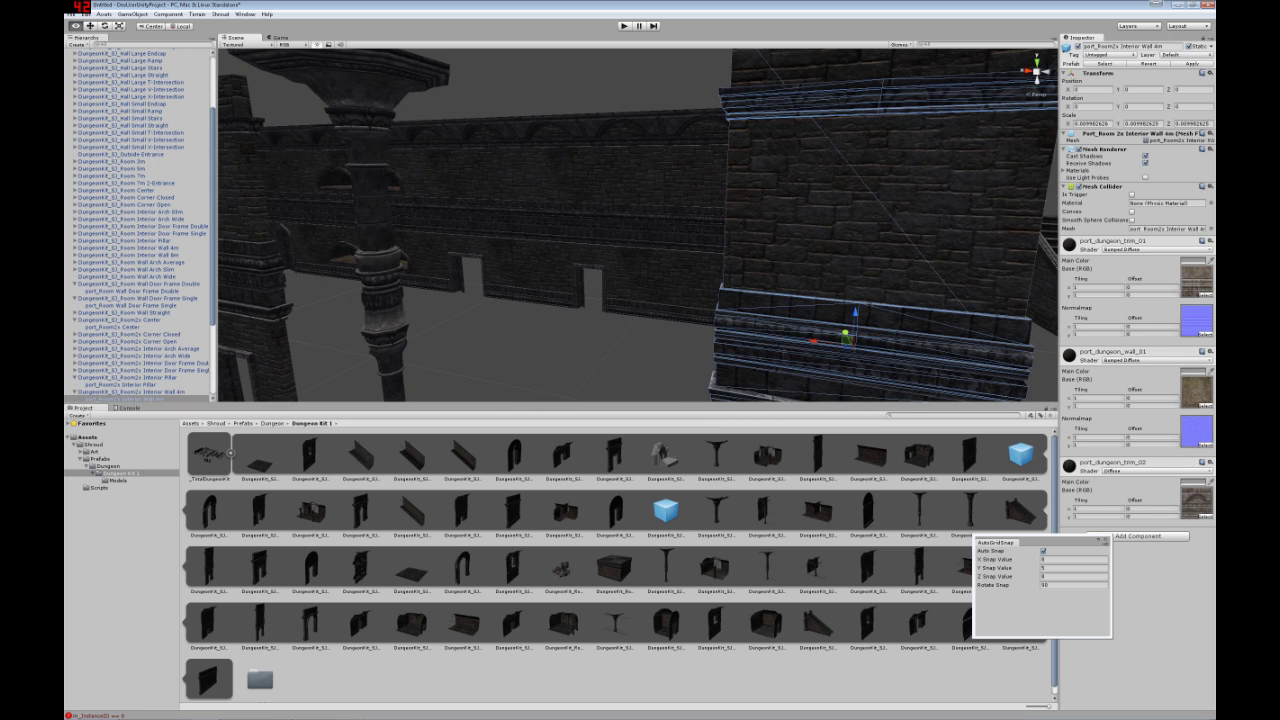
pyautogui.press('a')
pyautogui.moveTo(810, 226); pyautogui.dragTo(864, 234, button='right')
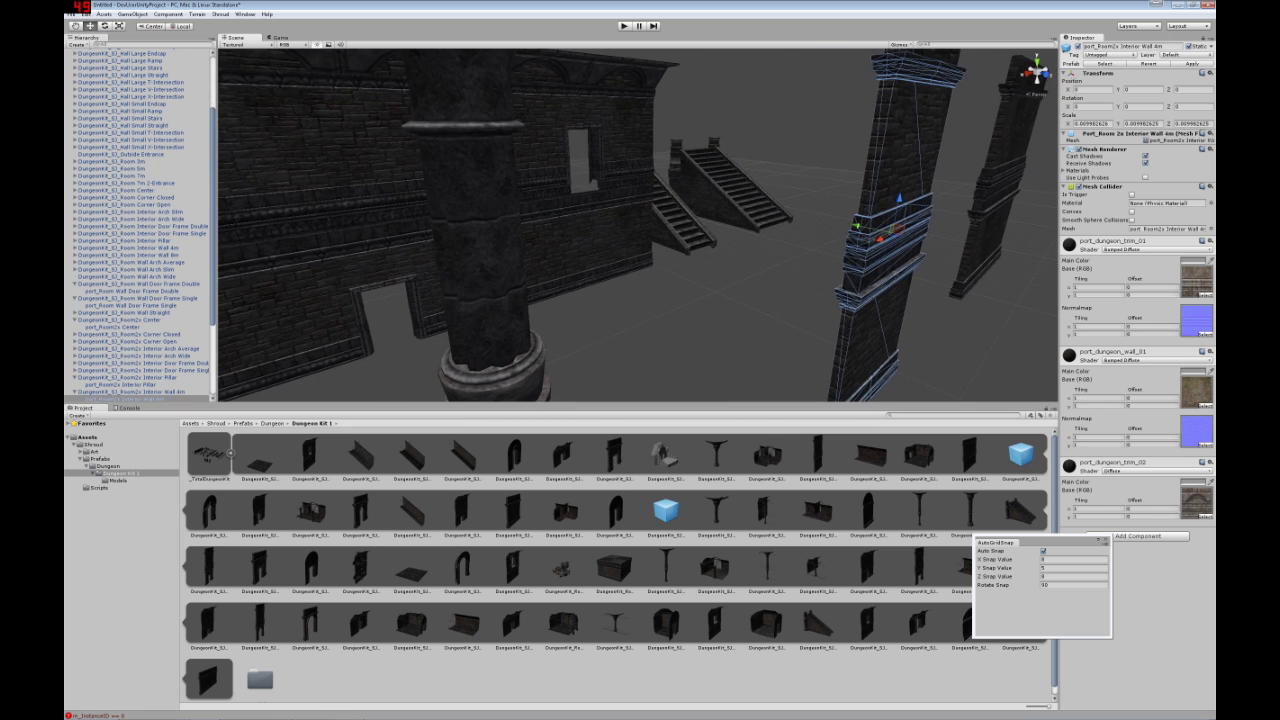
pyautogui.click(625, 160)
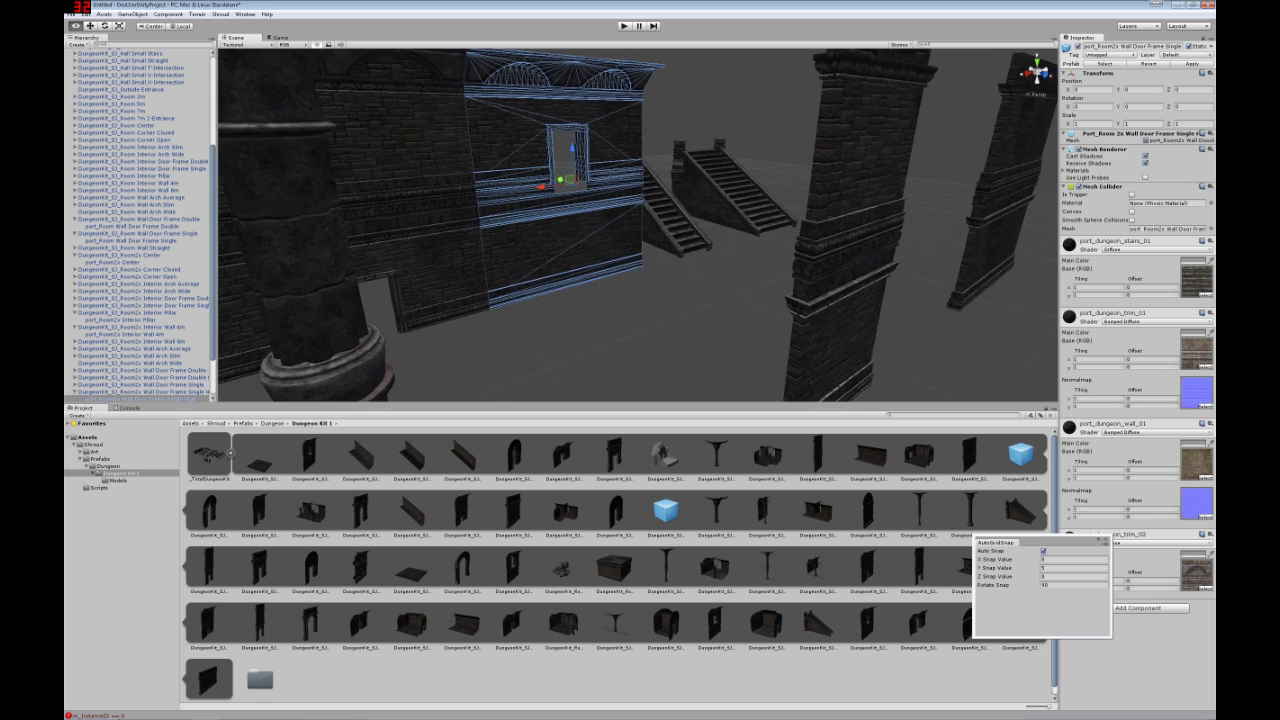
pyautogui.moveTo(625, 162); pyautogui.dragTo(615, 230, button='right')
pyautogui.click(562, 164)
pyautogui.press('w')
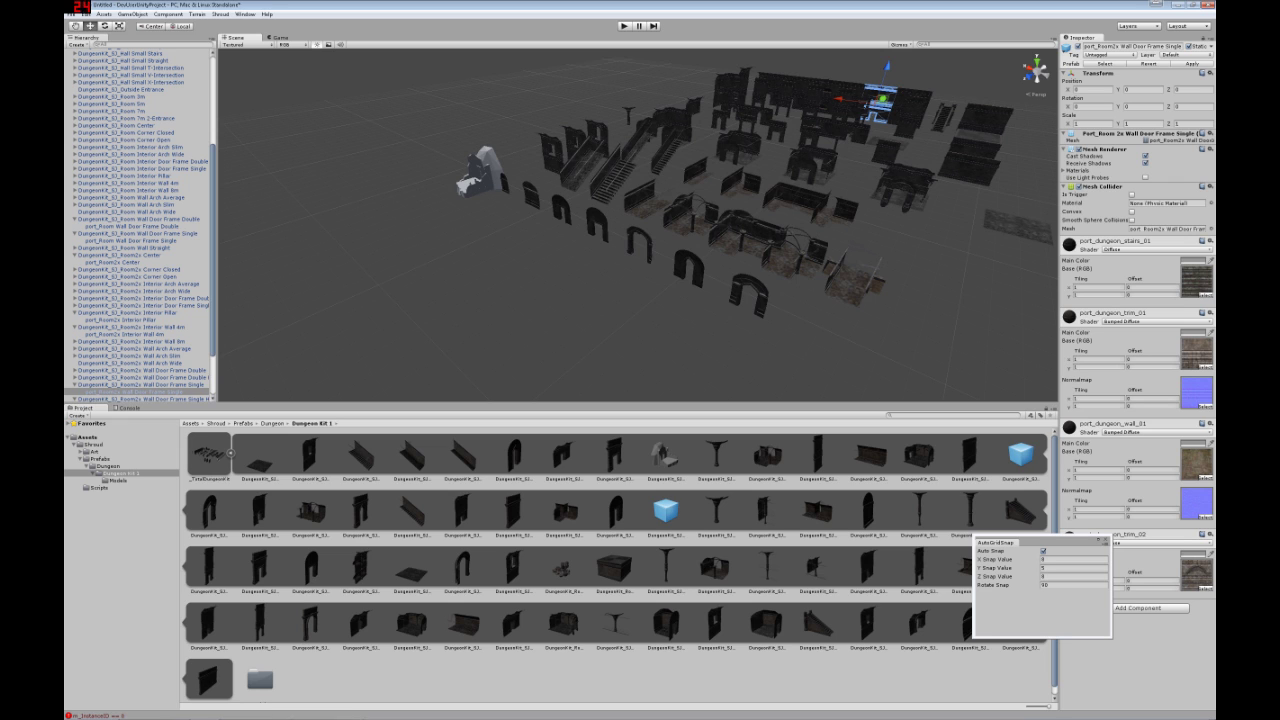
# Step: Move the whole Hall Large Stairs piece out of the kit layout into open space at X -16, Z -8
pyautogui.click(612, 178)
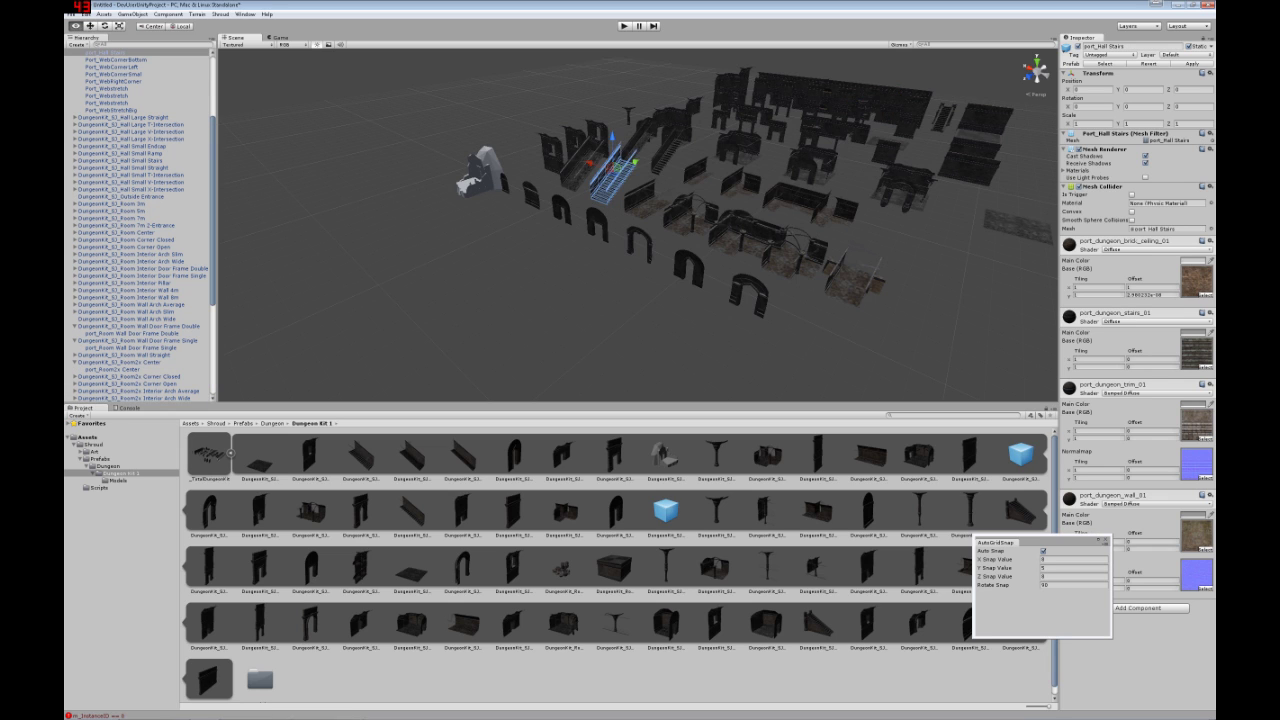
pyautogui.moveTo(612, 178)
pyautogui.mouseDown(button='right')
pyautogui.moveTo(672, 184)
pyautogui.moveTo(598, 180)
pyautogui.mouseUp(button='right')
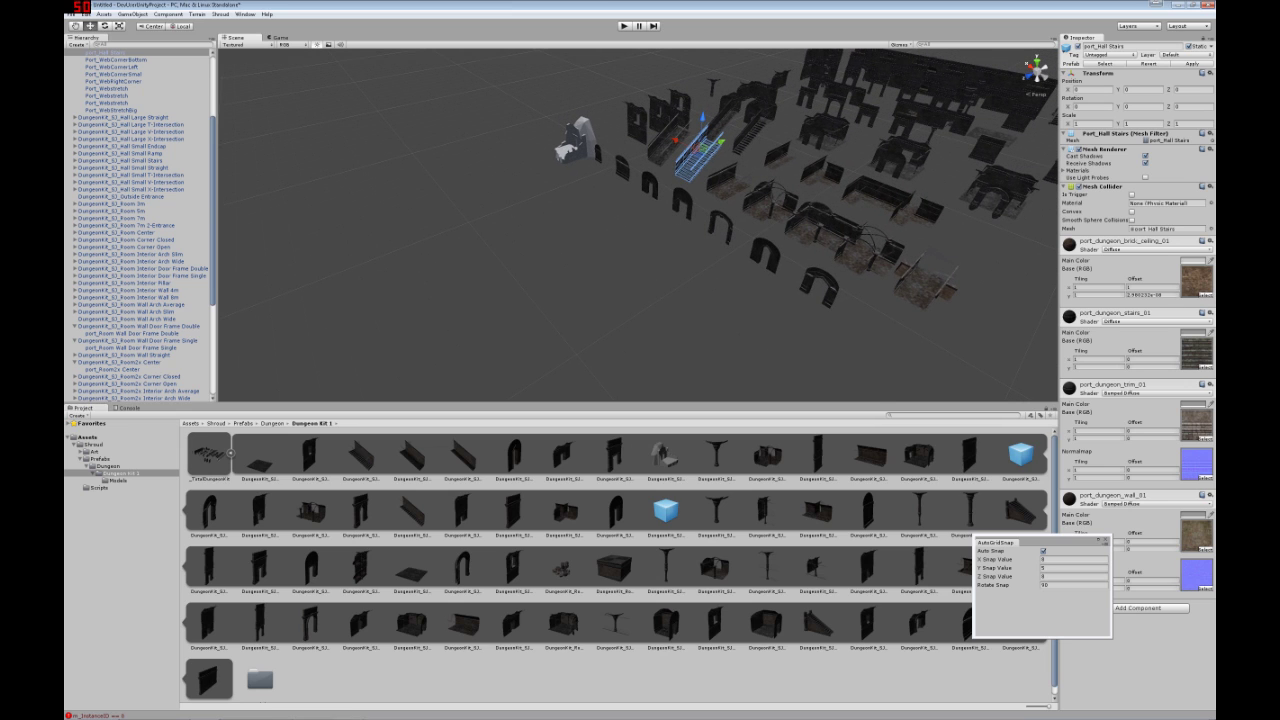
pyautogui.scroll(3, 140, 225)
pyautogui.click(120, 119)
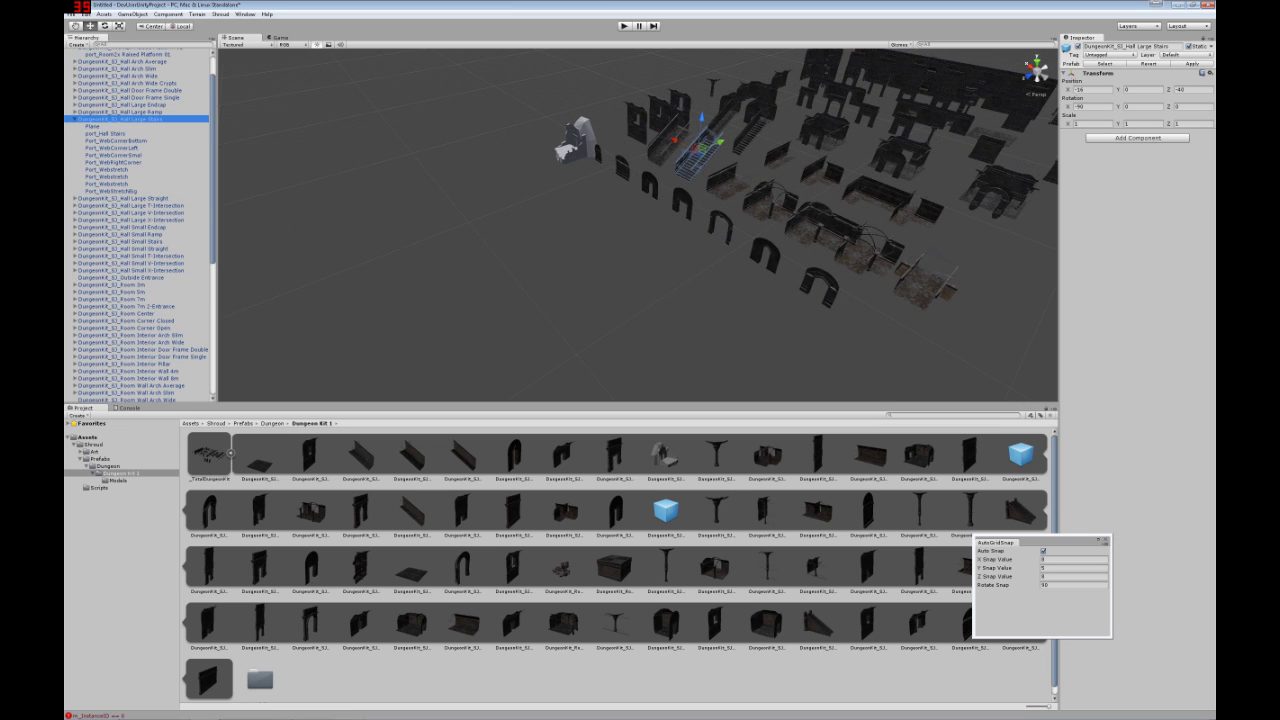
pyautogui.moveTo(700, 148); pyautogui.dragTo(543, 207)
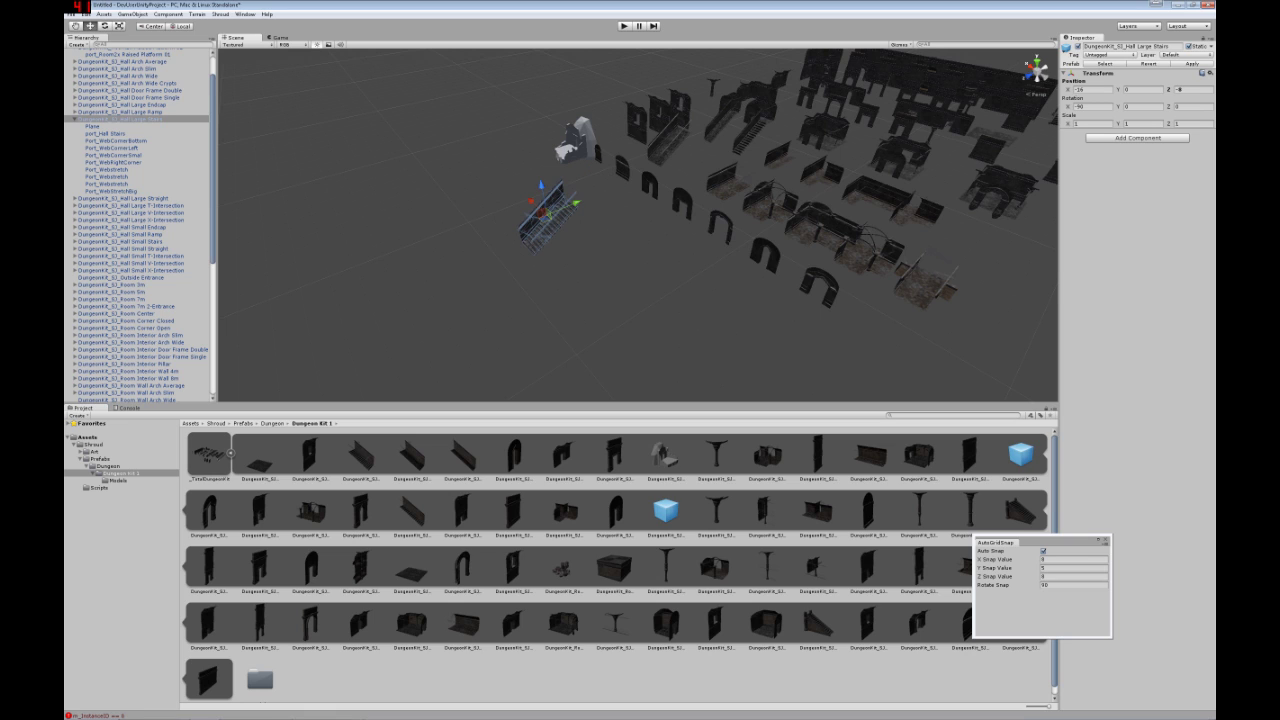
# Step: Move the whole Hall Large Straight piece to the foot of the stairs at X -16, Z 0
pyautogui.click(729, 181)
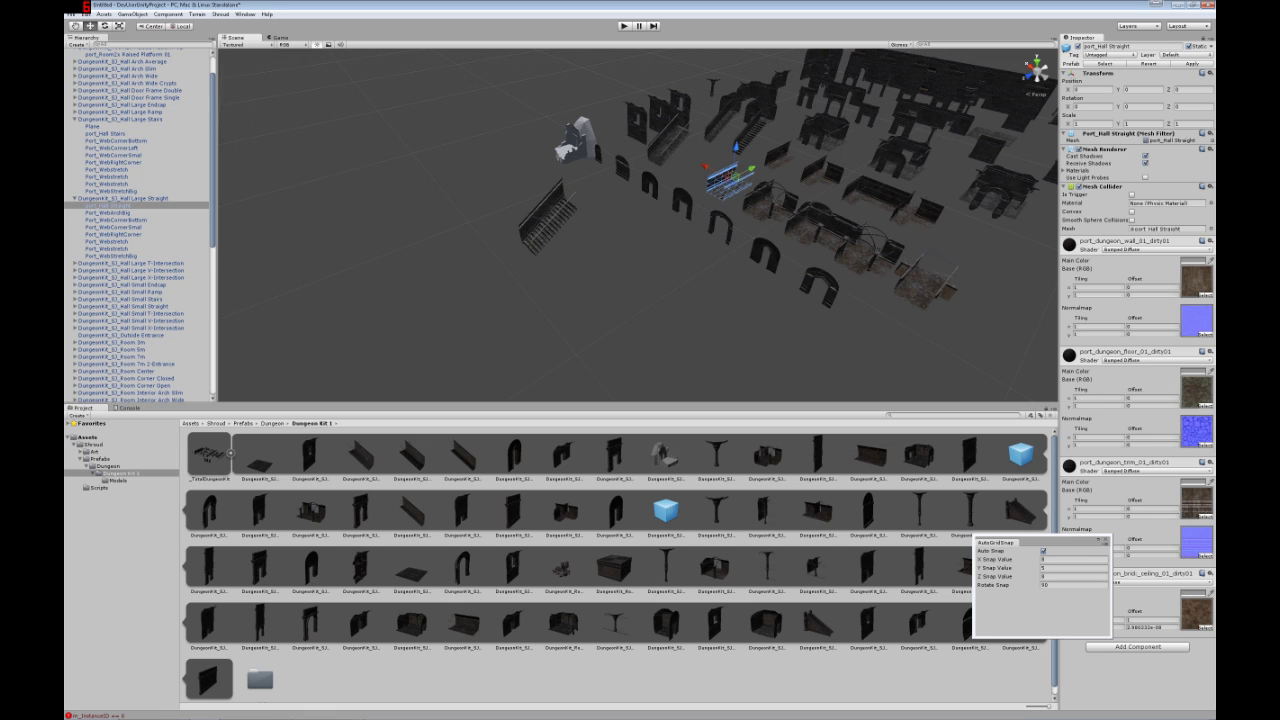
pyautogui.click(122, 198)
pyautogui.scroll(1, 122, 200)
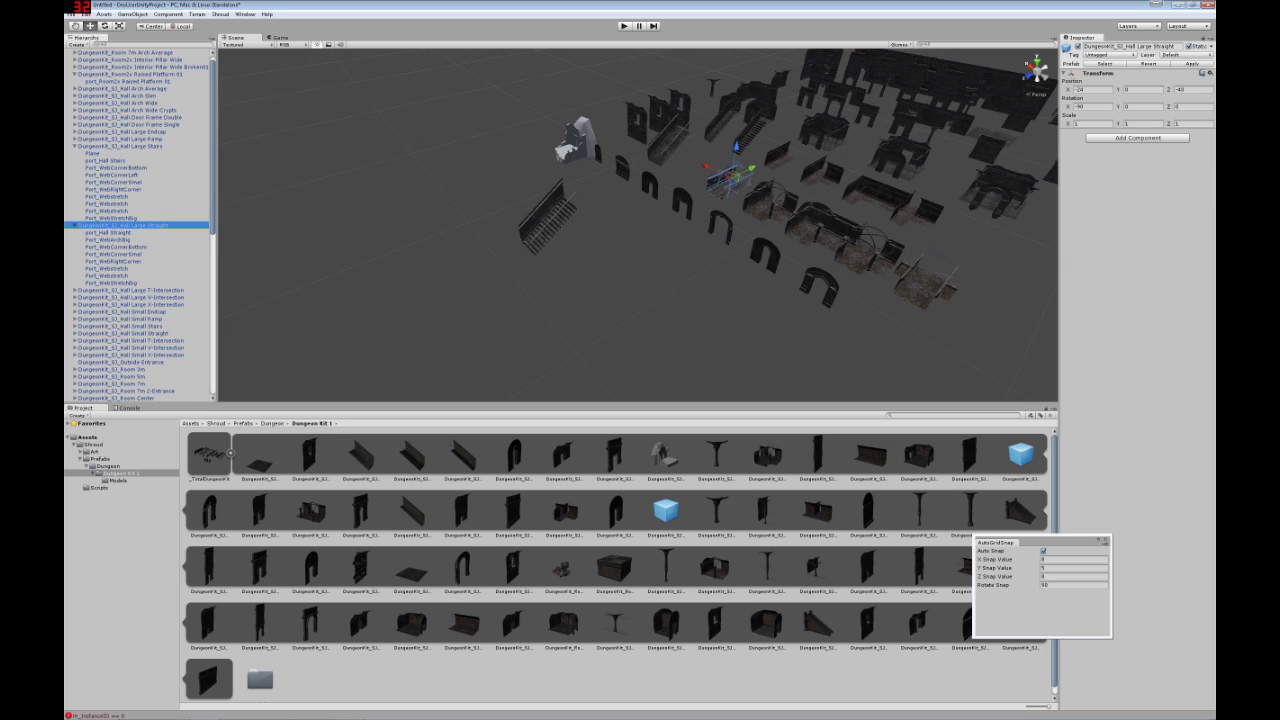
pyautogui.click(772, 192)
pyautogui.click(725, 180)
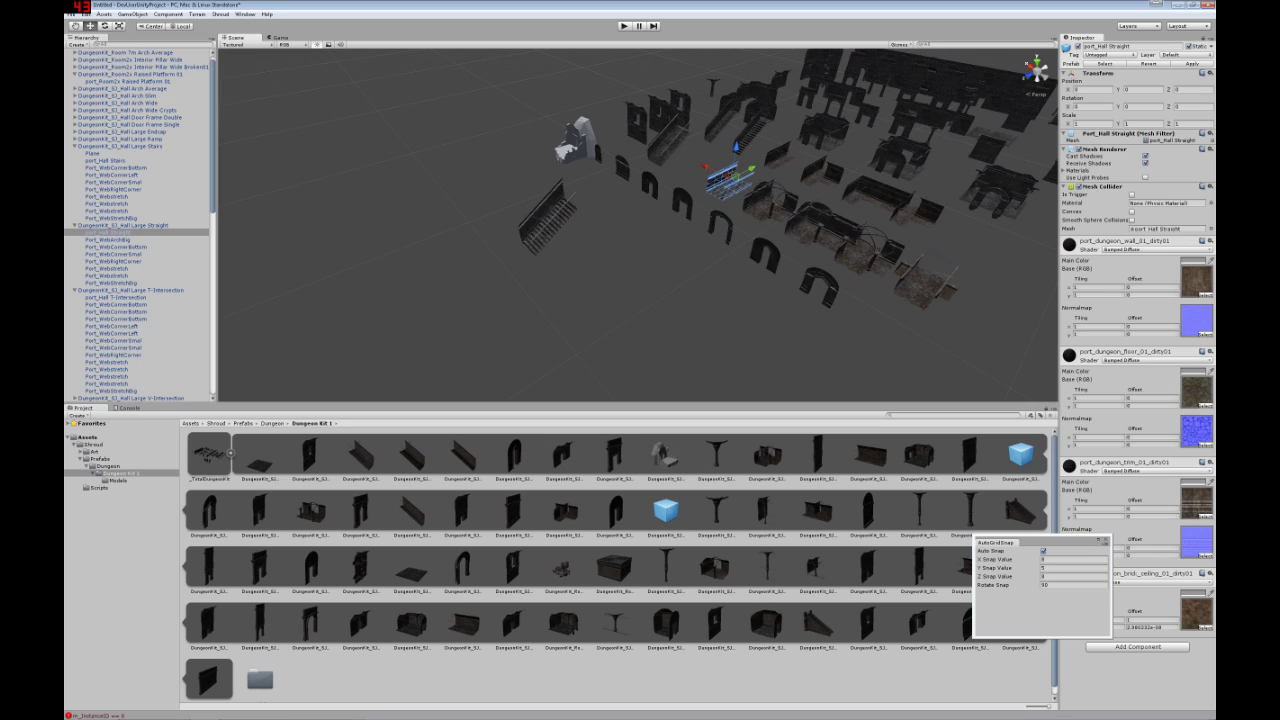
pyautogui.click(130, 225)
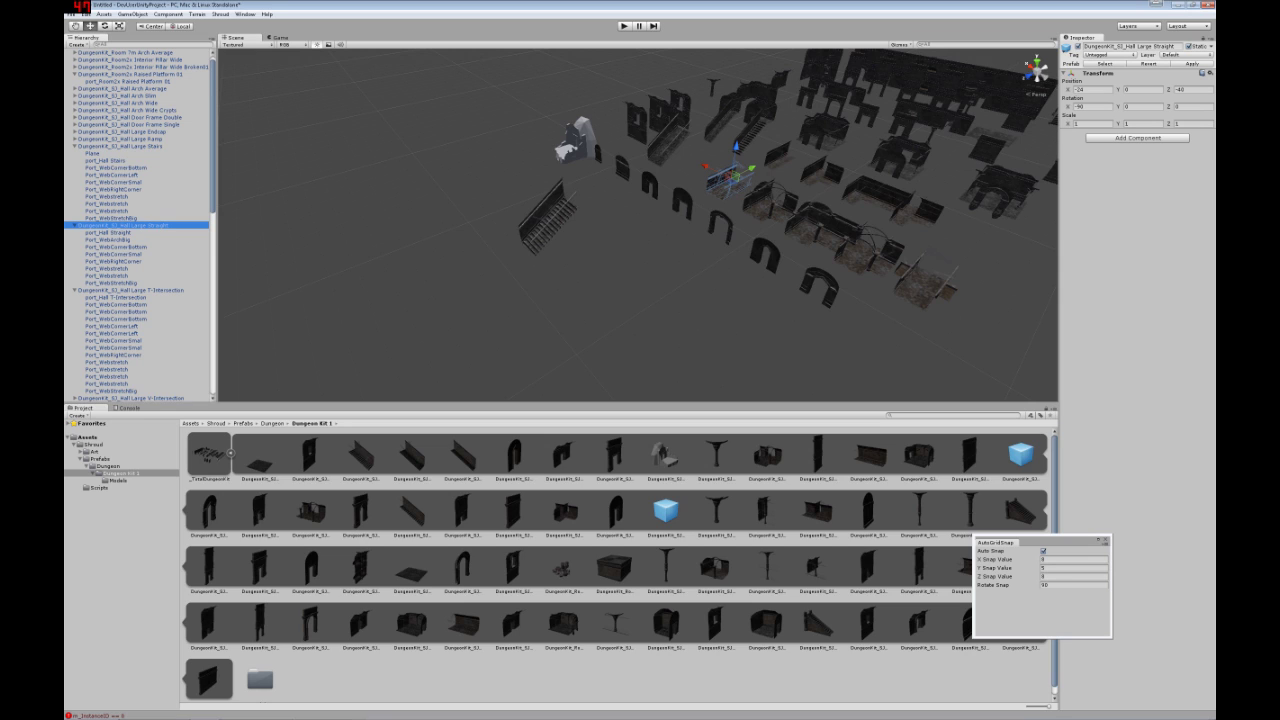
pyautogui.moveTo(730, 180); pyautogui.dragTo(492, 240)
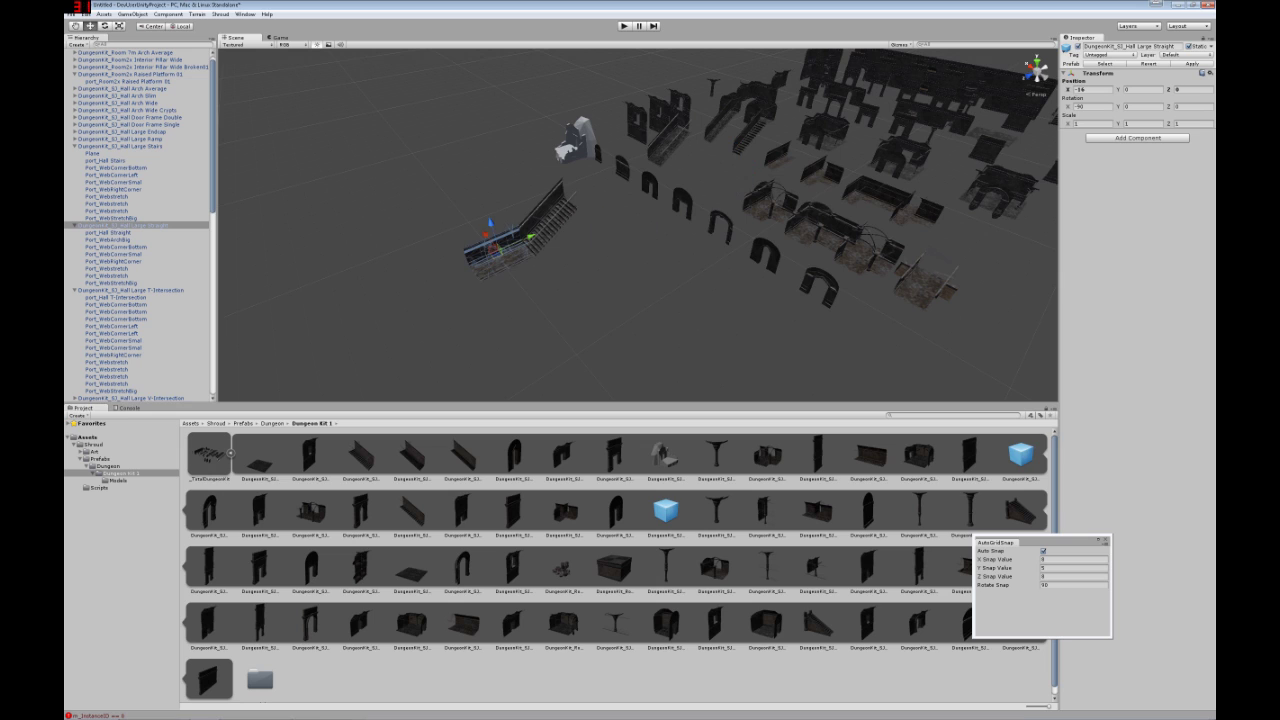
# Step: Duplicate the Hall Large T-Intersection and place the copy at the straight hall's open end at X -16, Z 8
pyautogui.click(770, 203)
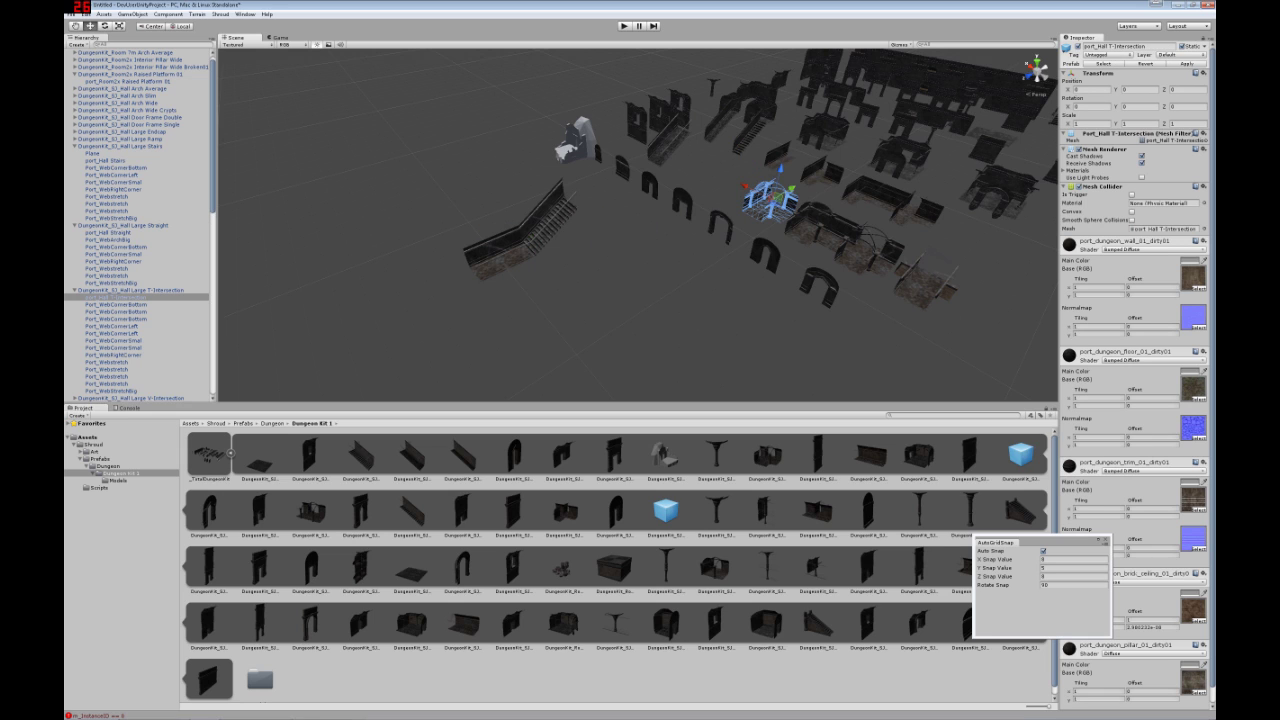
pyautogui.click(130, 290)
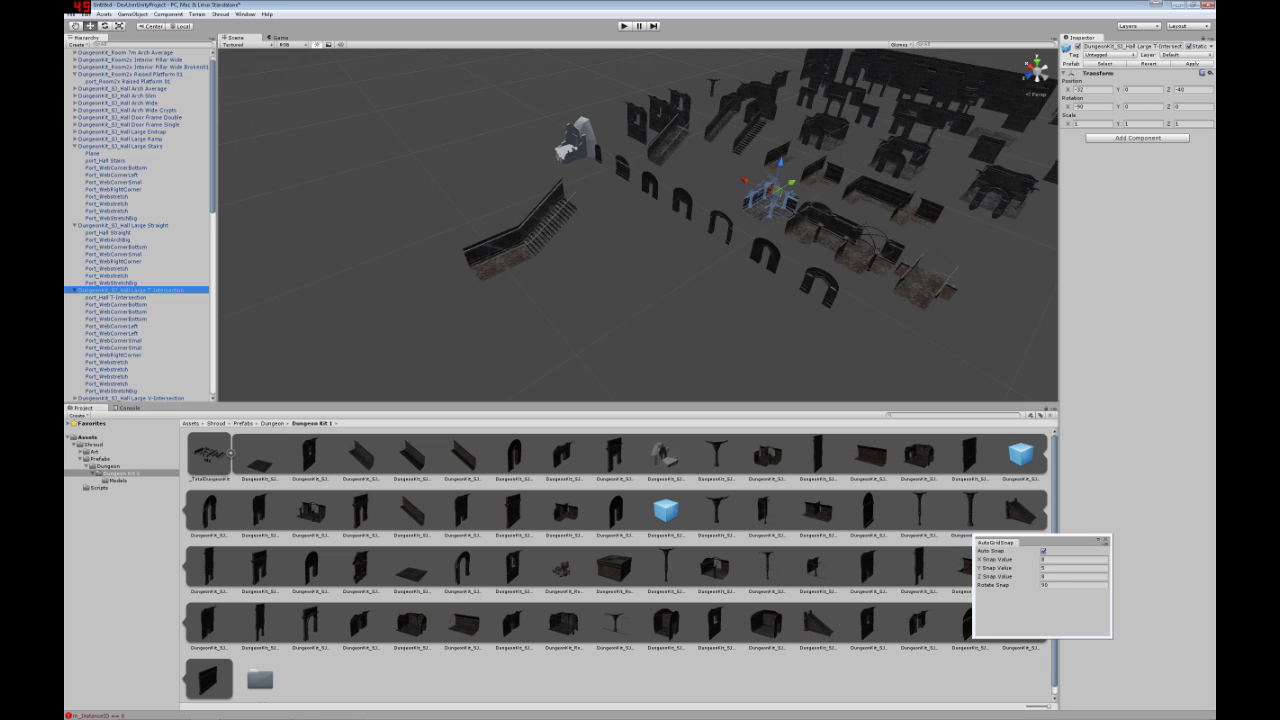
pyautogui.hotkey('ctrl', 'd')
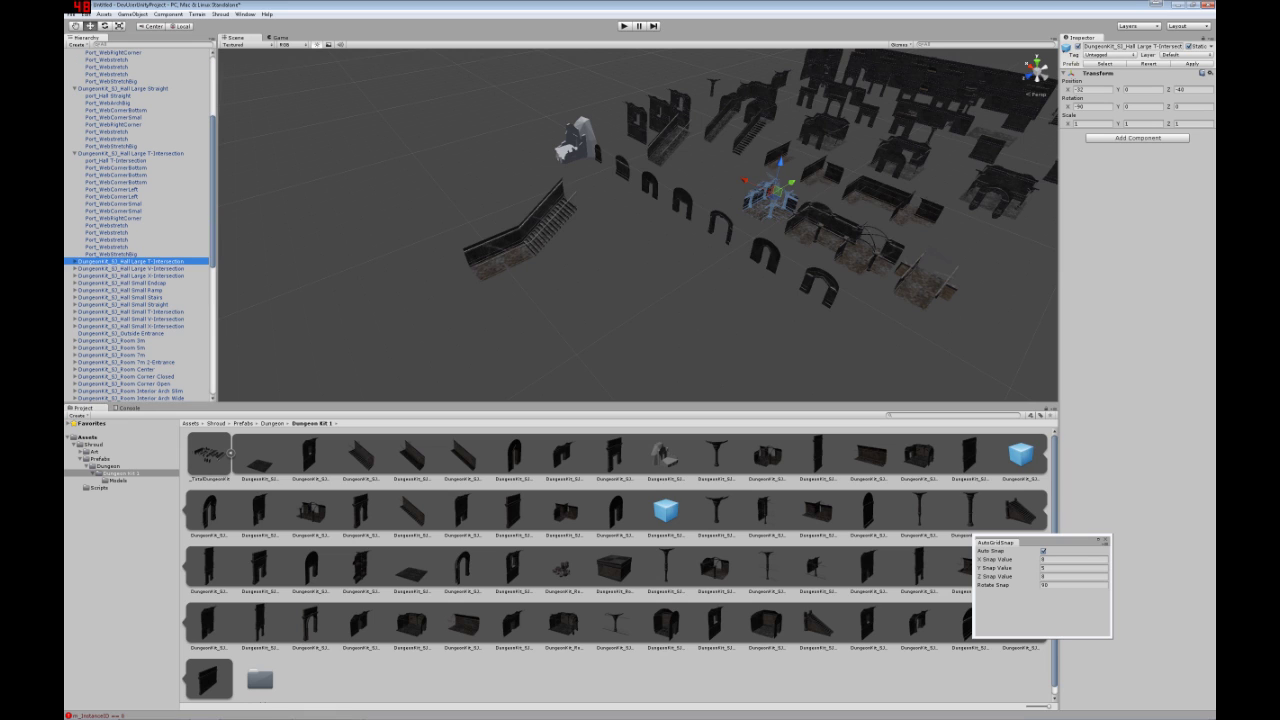
pyautogui.moveTo(777, 191); pyautogui.dragTo(435, 265)
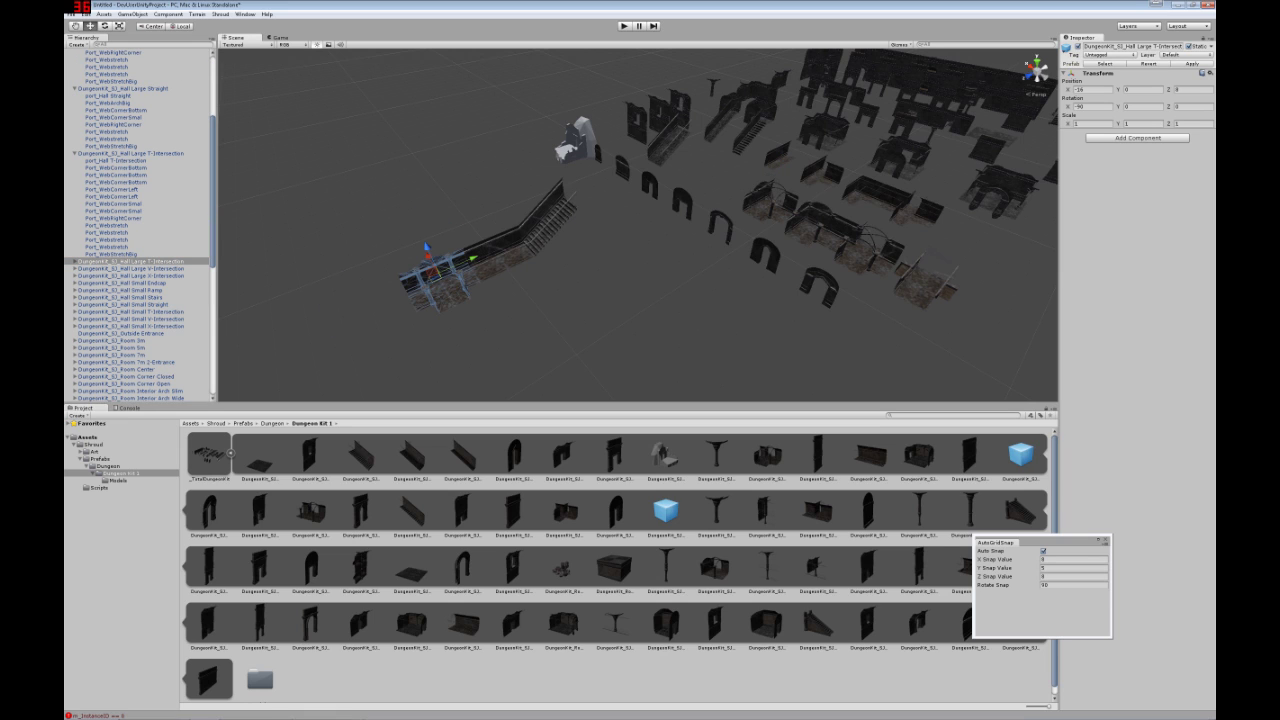
# Step: Rotate the duplicated T-intersection about its vertical axis so it connects with the straight hall, and deselect it
pyautogui.press('e')
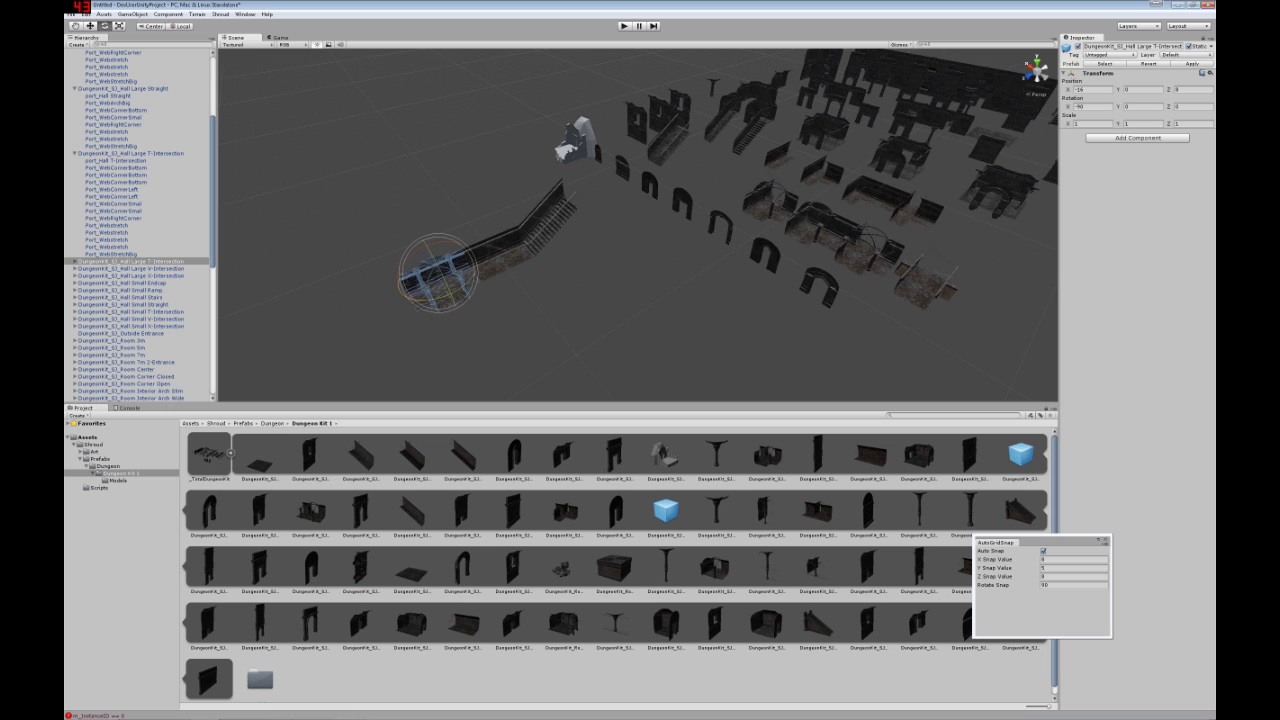
pyautogui.moveTo(440, 298); pyautogui.dragTo(474, 289)
pyautogui.click(484, 335)
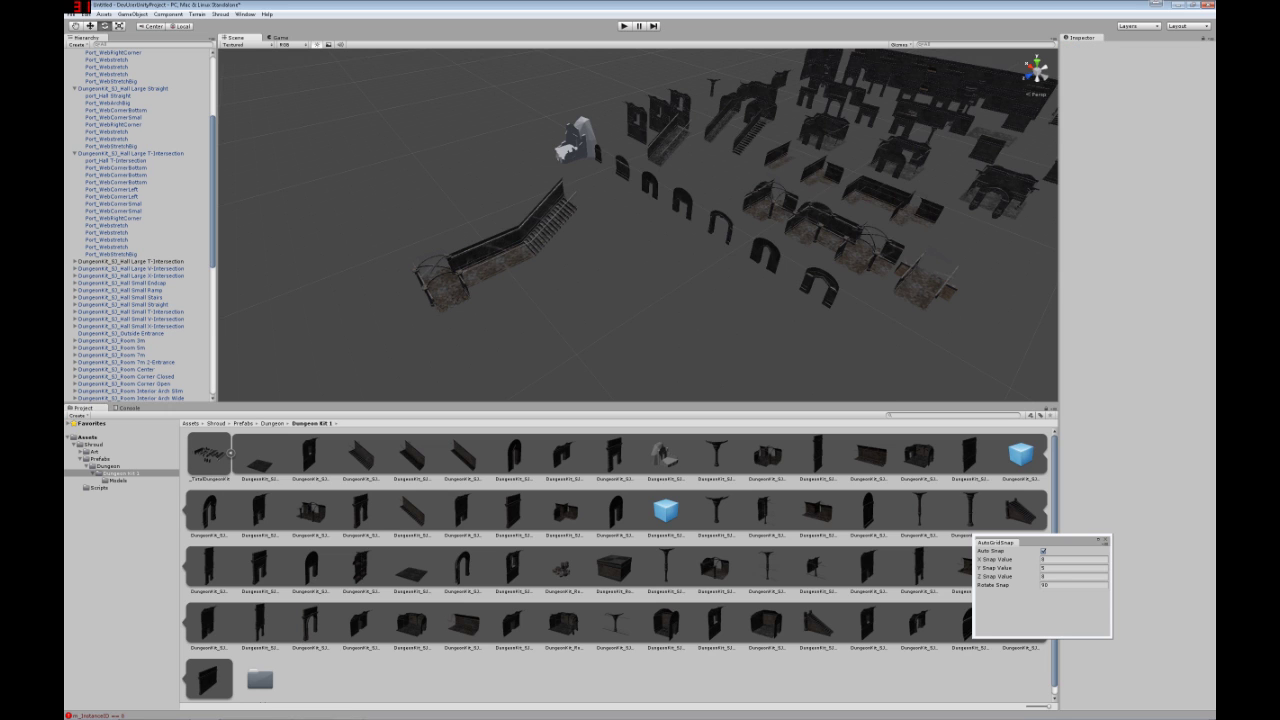
# Step: Duplicate the Hall Large V-Intersection and place the copy beside the T-intersection at X -24, Z 8
pyautogui.keyDown('alt'); pyautogui.moveTo(484, 335); pyautogui.dragTo(520, 348); pyautogui.keyUp('alt')
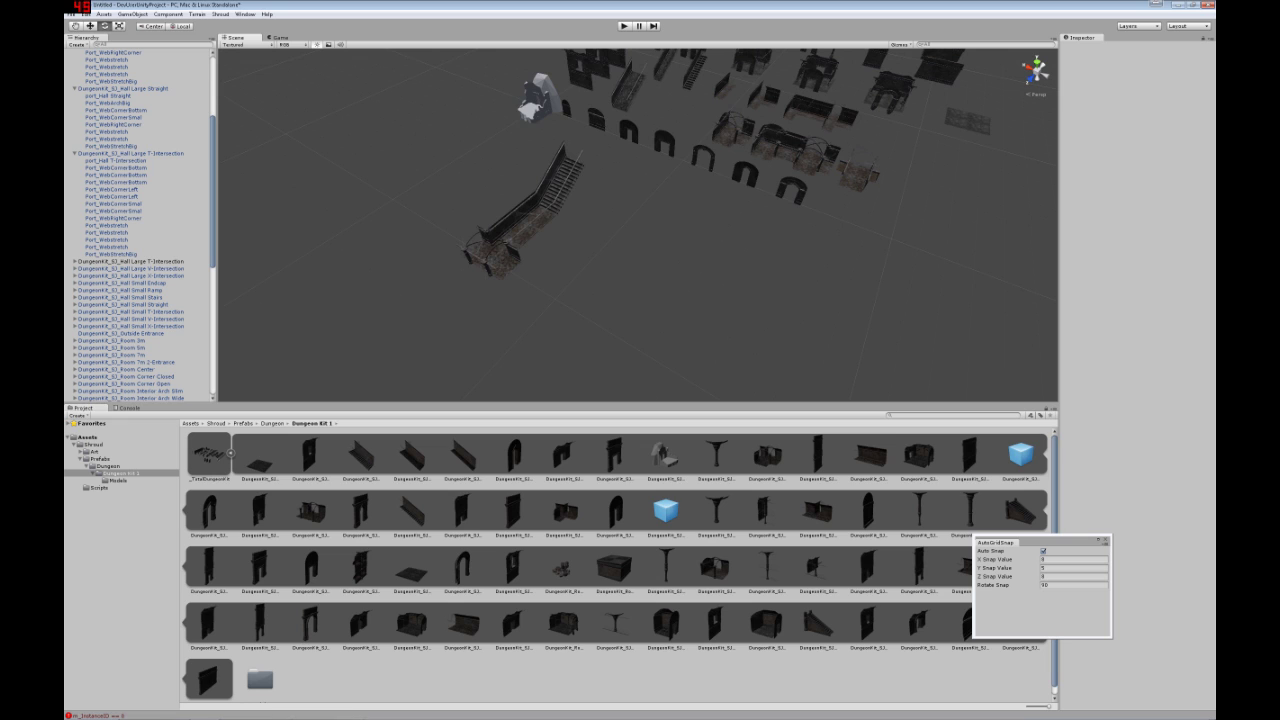
pyautogui.click(500, 256)
pyautogui.click(775, 142)
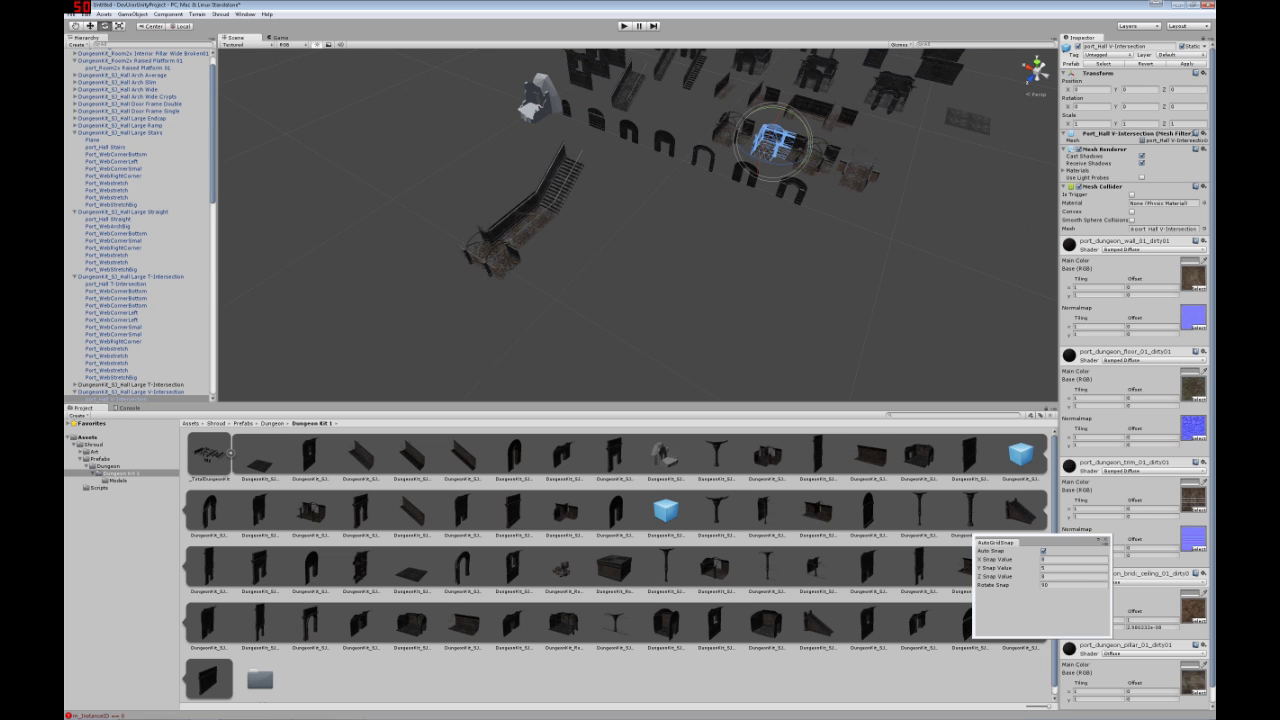
pyautogui.click(131, 392)
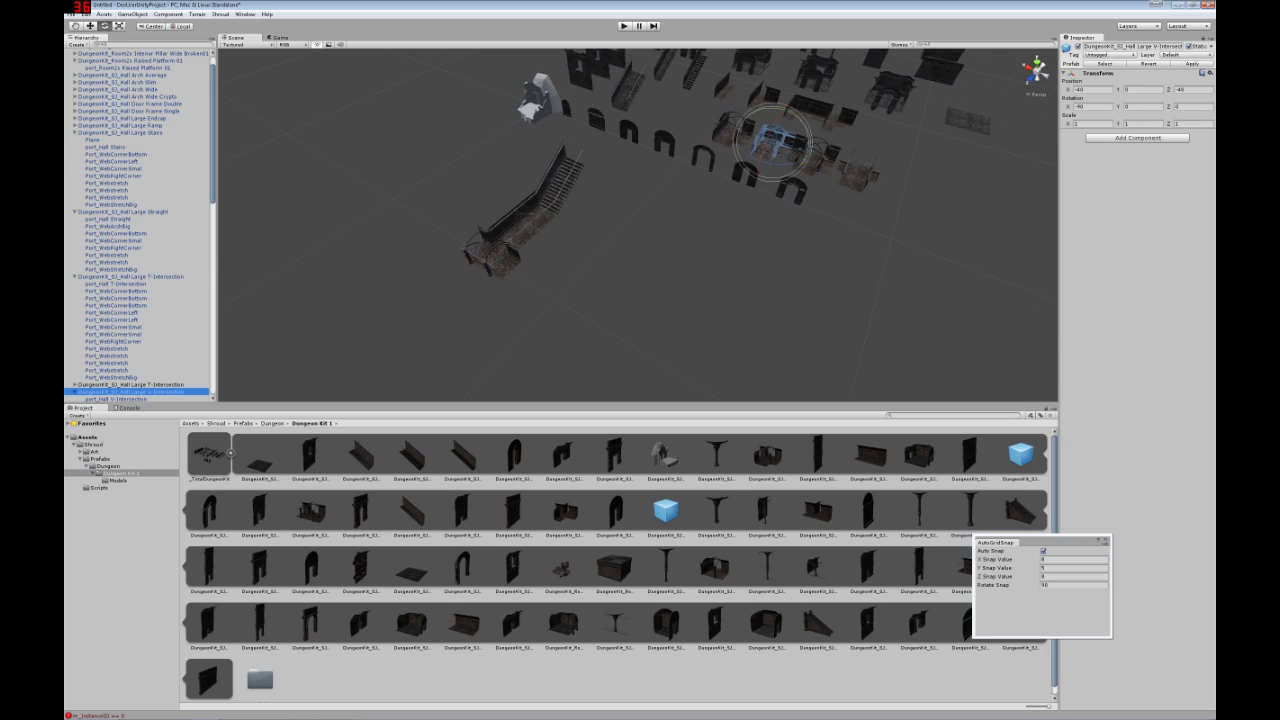
pyautogui.hotkey('ctrl', 'd')
pyautogui.press('w')
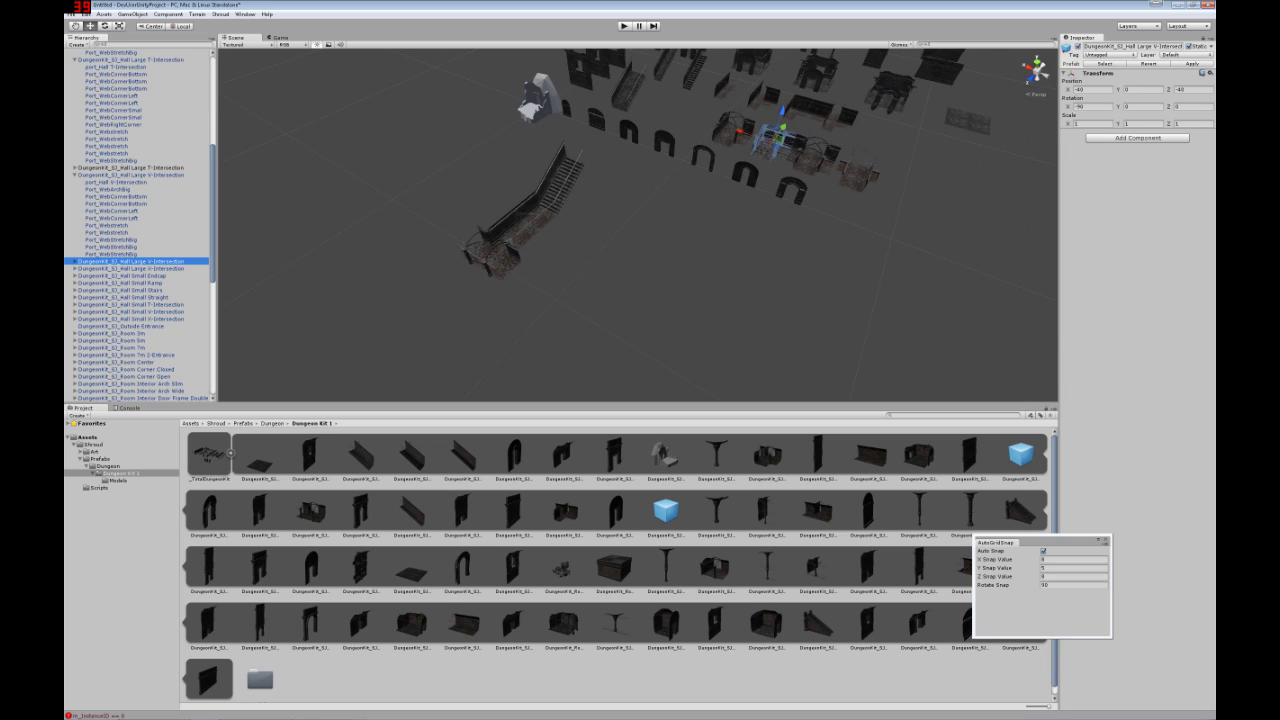
pyautogui.moveTo(775, 140); pyautogui.dragTo(528, 275)
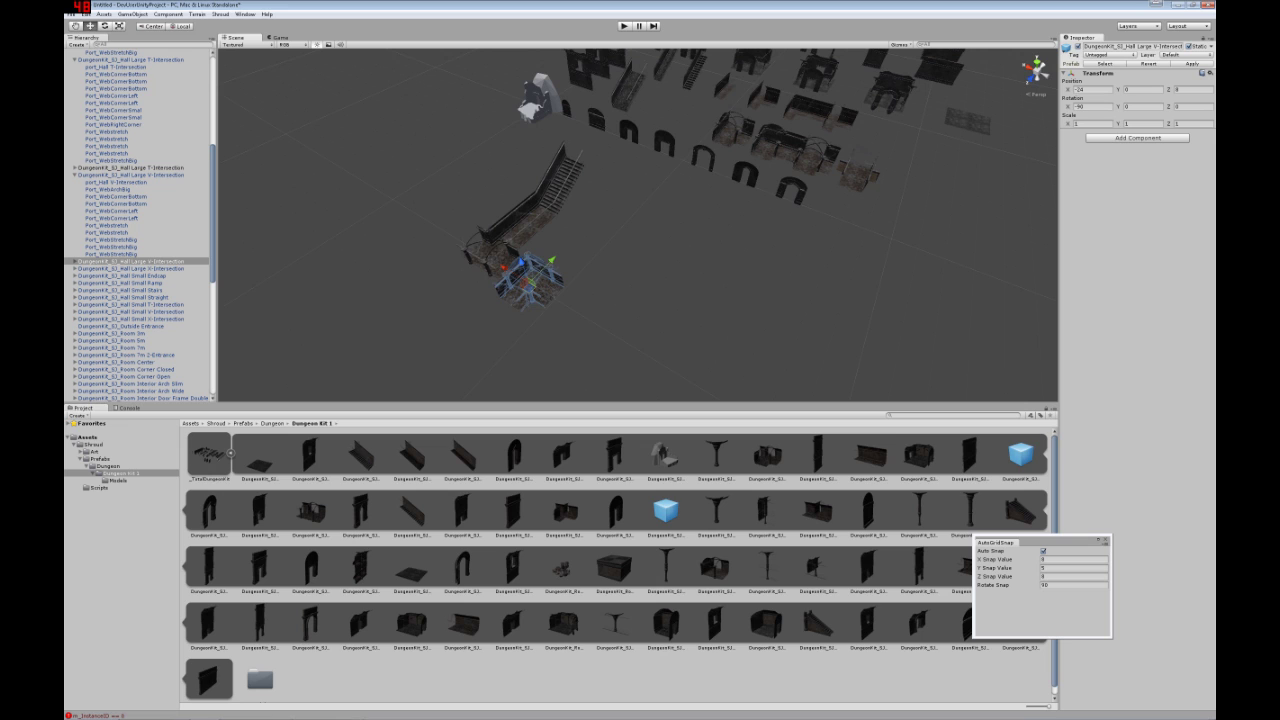
# Step: Rotate the duplicated Hall Large V-Intersection 90 degrees about its vertical axis and deselect it
pyautogui.press('e')
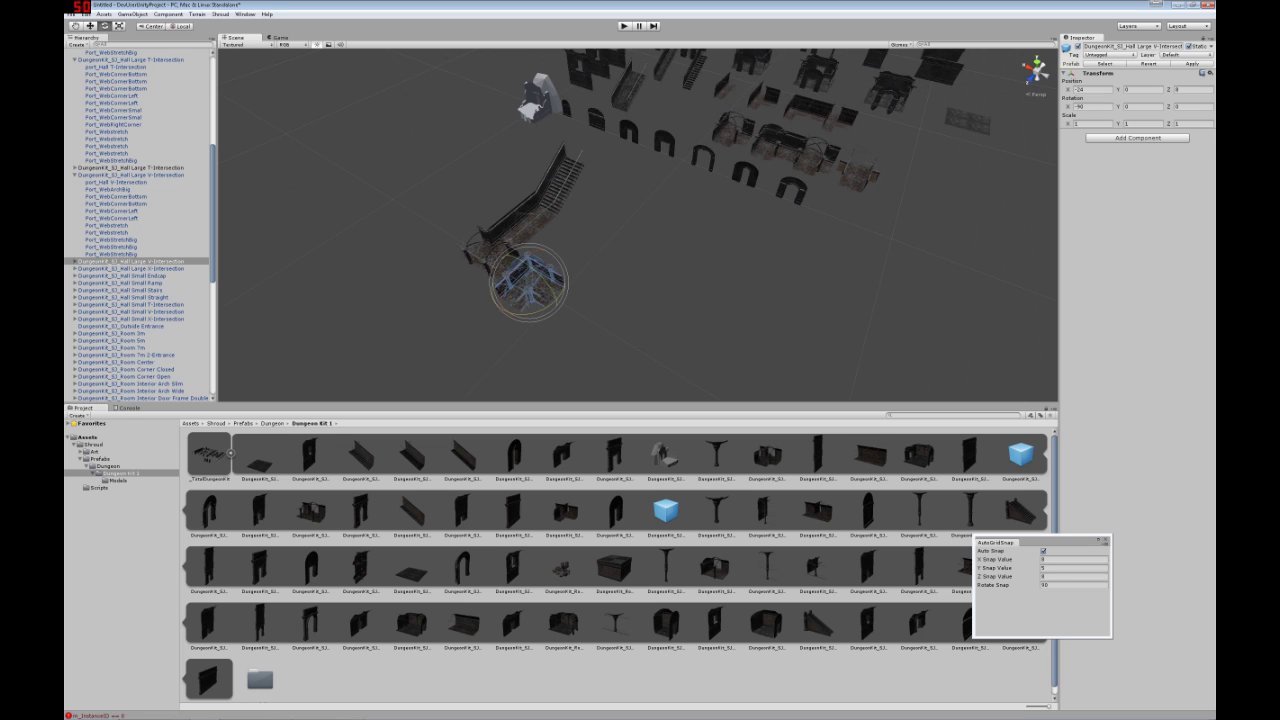
pyautogui.moveTo(516, 315); pyautogui.dragTo(575, 312)
pyautogui.click(610, 320)
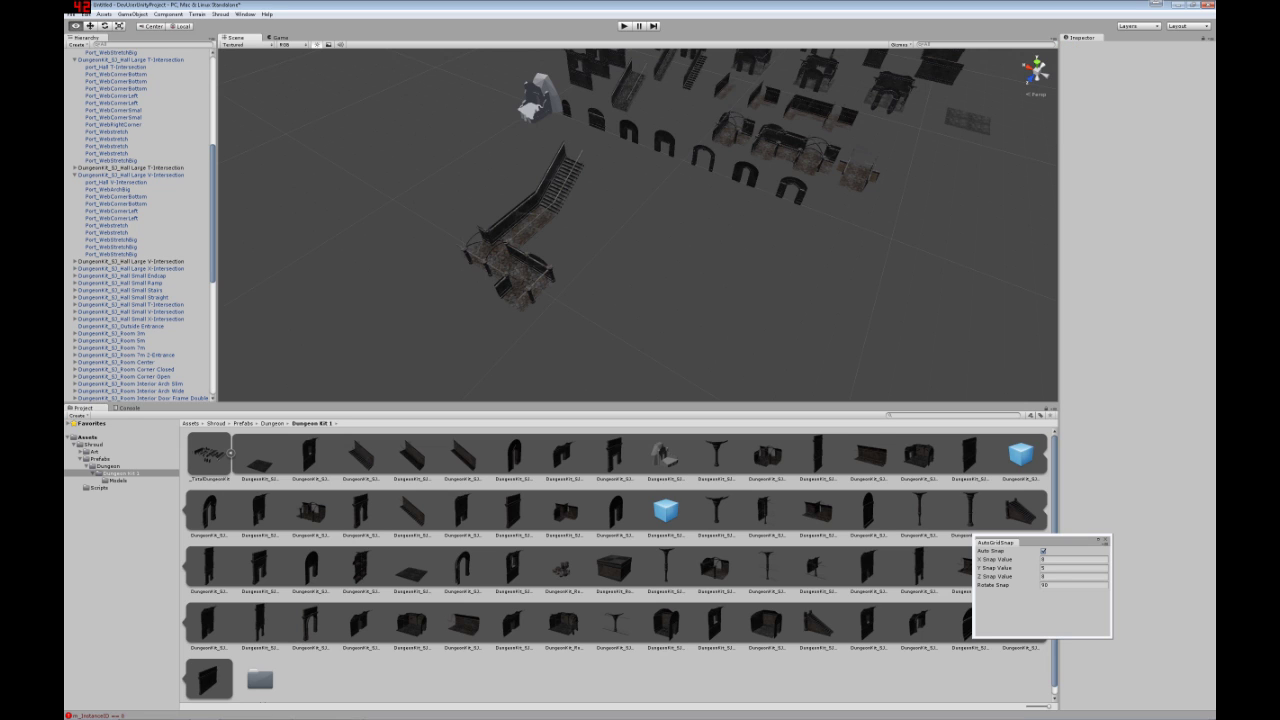
# Step: Rotate the V-intersection copy's mesh another 90 degrees about its Z axis so its open side faces the stair side, and deselect it
pyautogui.press('w')
pyautogui.moveTo(610, 320); pyautogui.dragTo(585, 324, button='right')
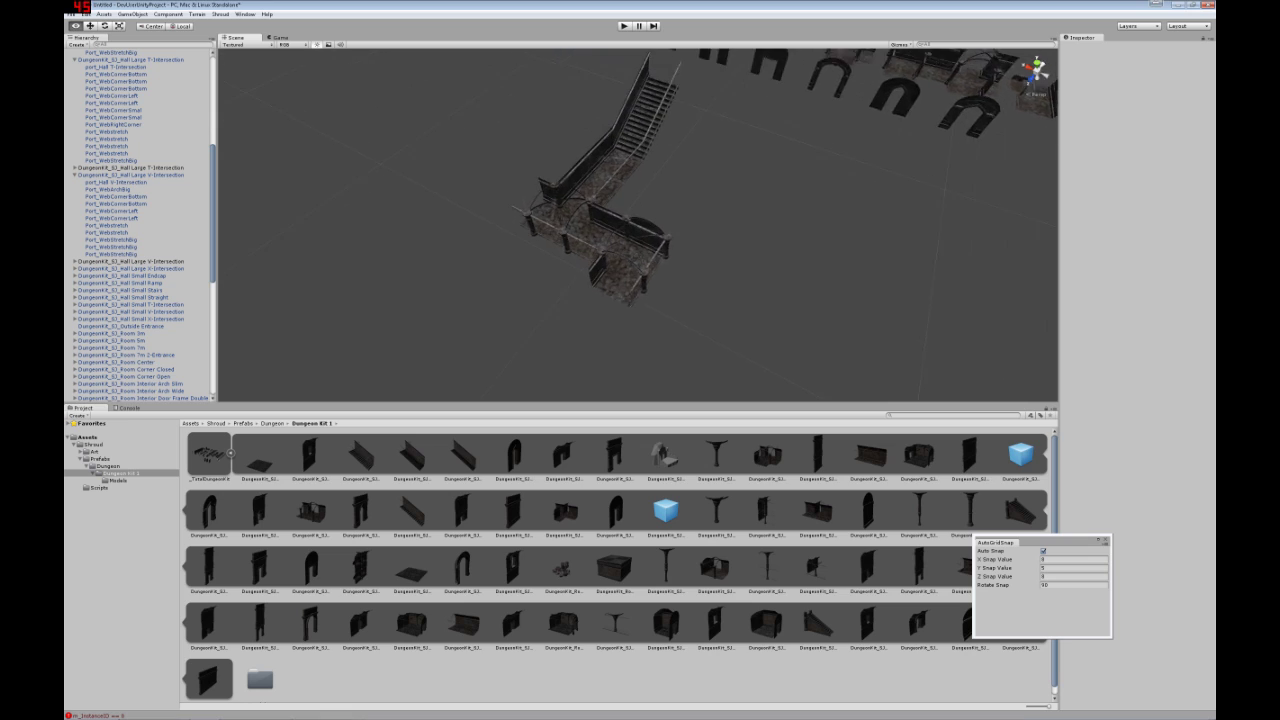
pyautogui.scroll(10, 638, 225)
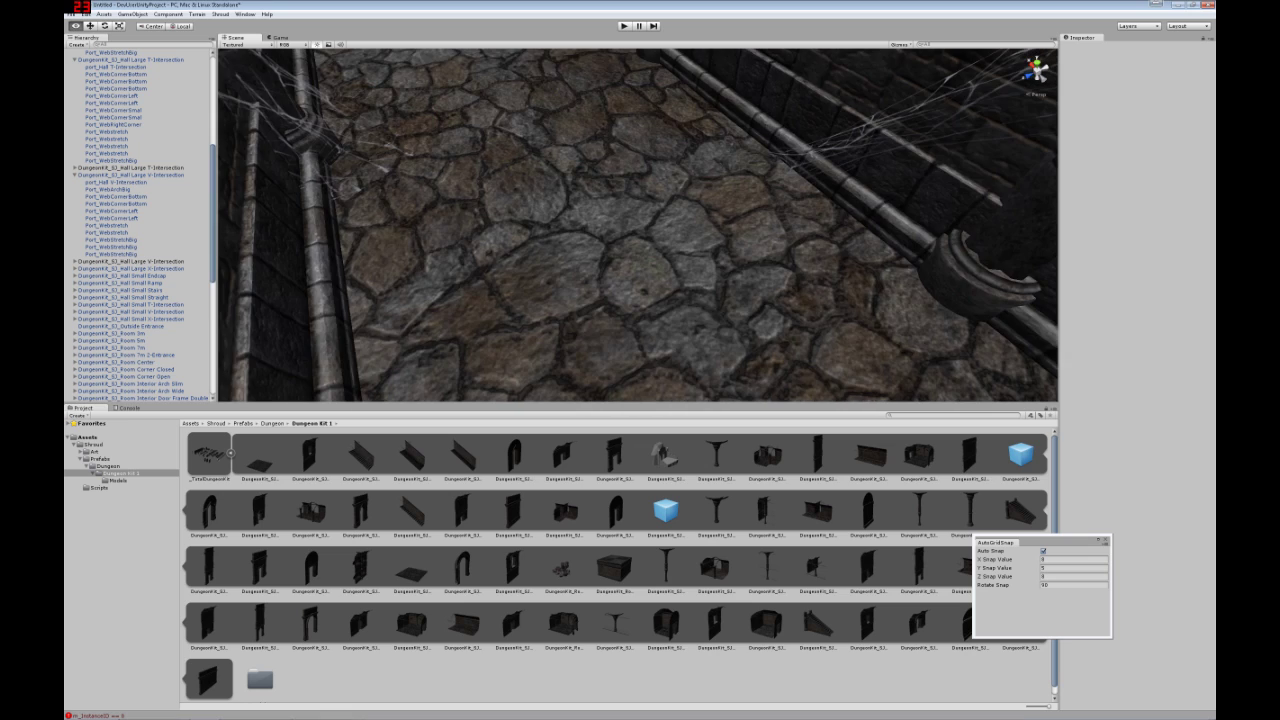
pyautogui.moveTo(585, 324); pyautogui.dragTo(750, 328, button='right')
pyautogui.press('s')
pyautogui.click(690, 255)
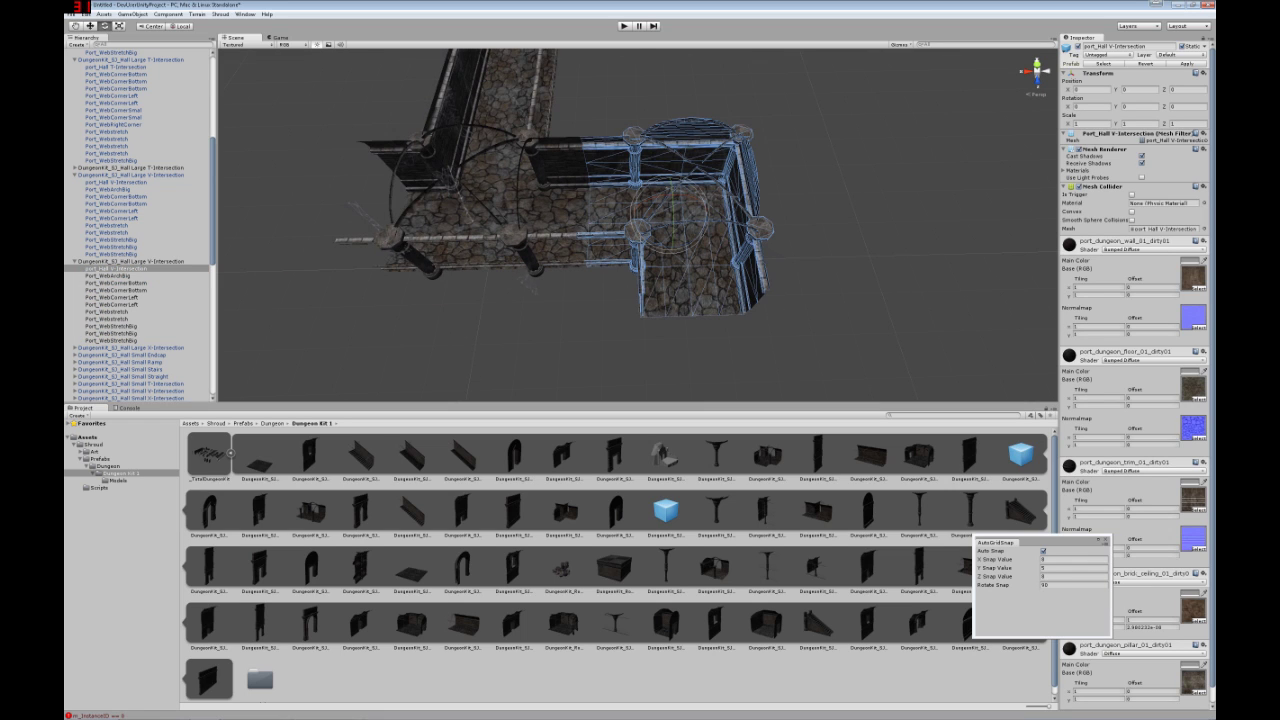
pyautogui.moveTo(668, 246); pyautogui.dragTo(622, 242)
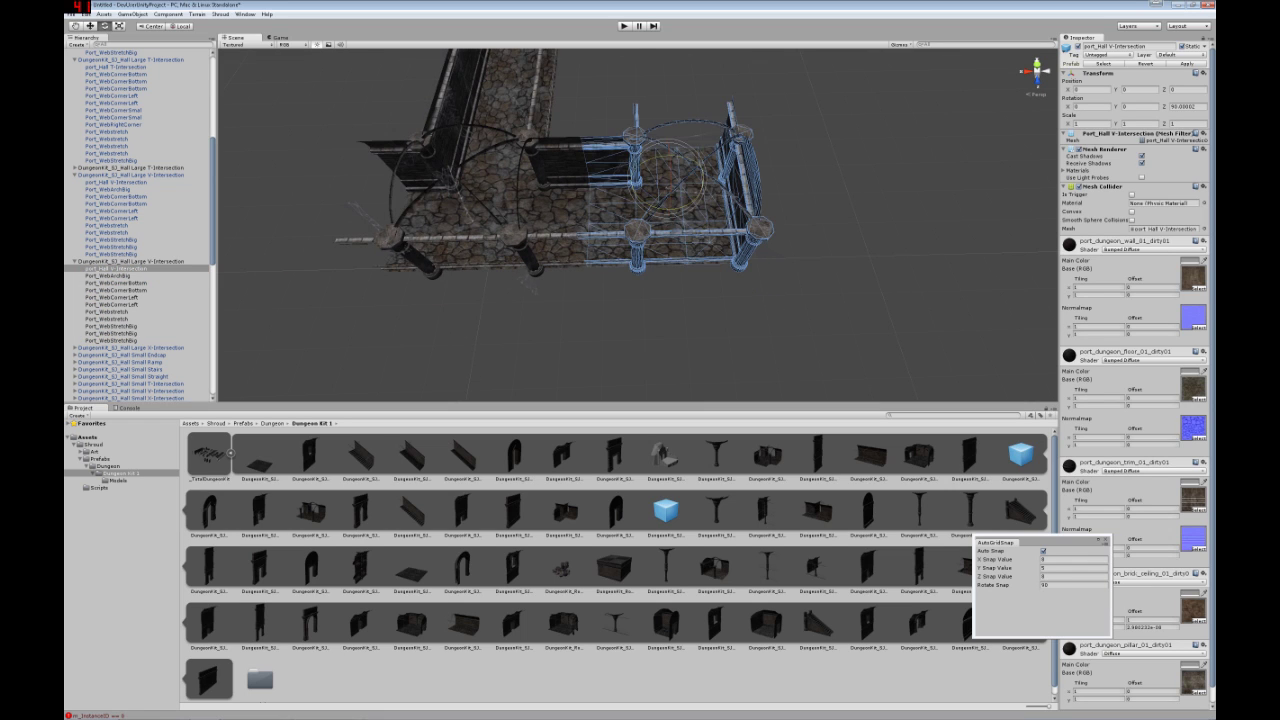
pyautogui.click(650, 335)
# Step: Duplicate the whole Room 7m 2-Entrance piece and place the copy beyond the V-intersection at X -32, Z 8
pyautogui.moveTo(650, 335); pyautogui.dragTo(630, 326, button='right')
pyautogui.scroll(5, 638, 225)
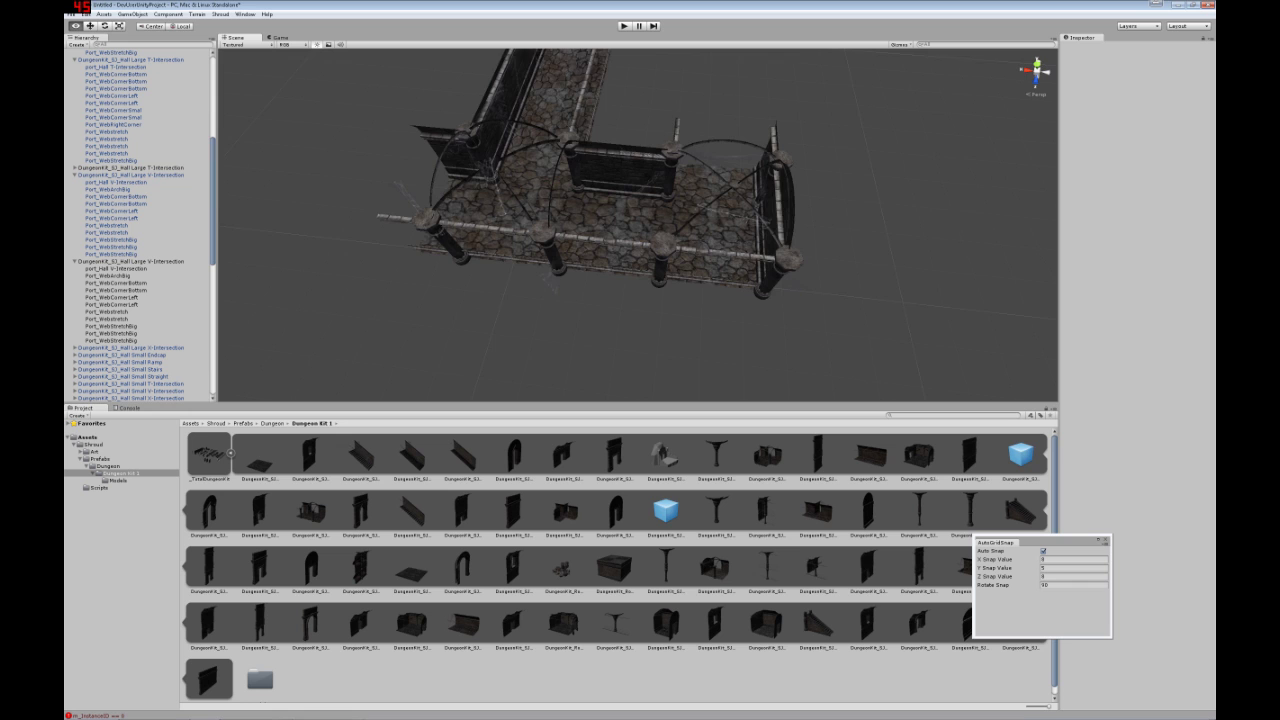
pyautogui.moveTo(638, 225); pyautogui.dragTo(722, 190, button='right')
pyautogui.press('s')
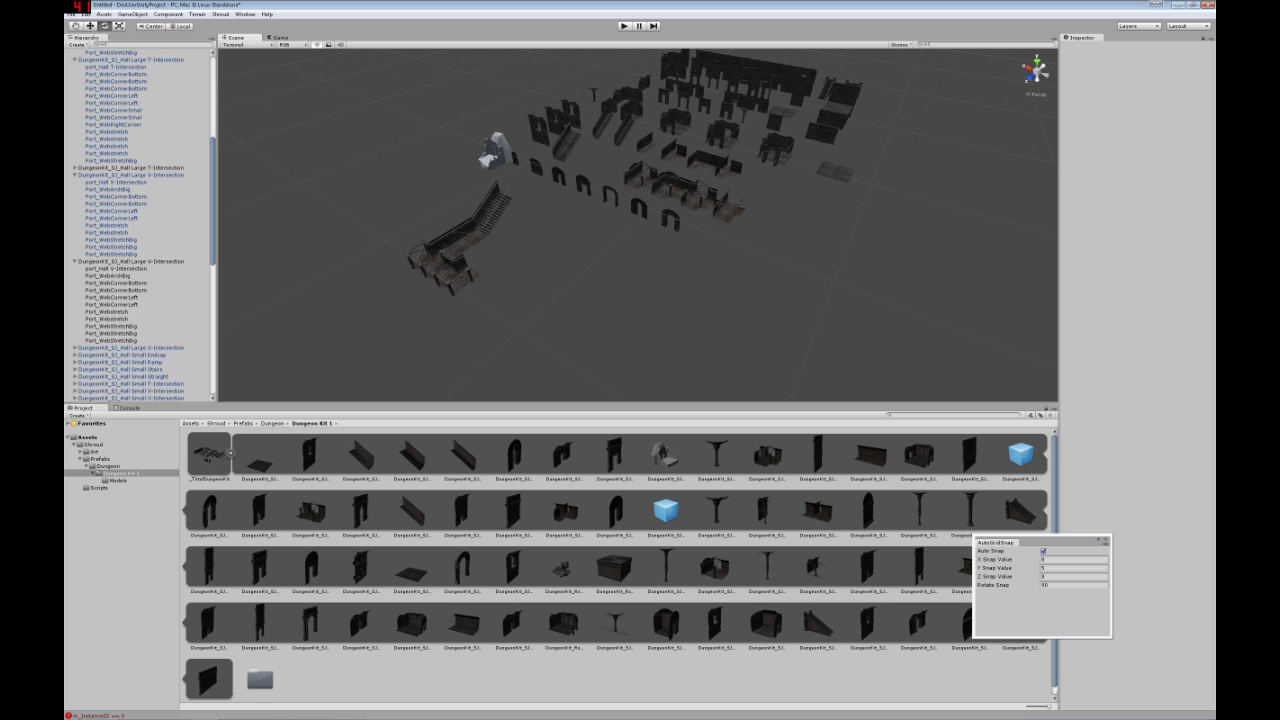
pyautogui.click(692, 188)
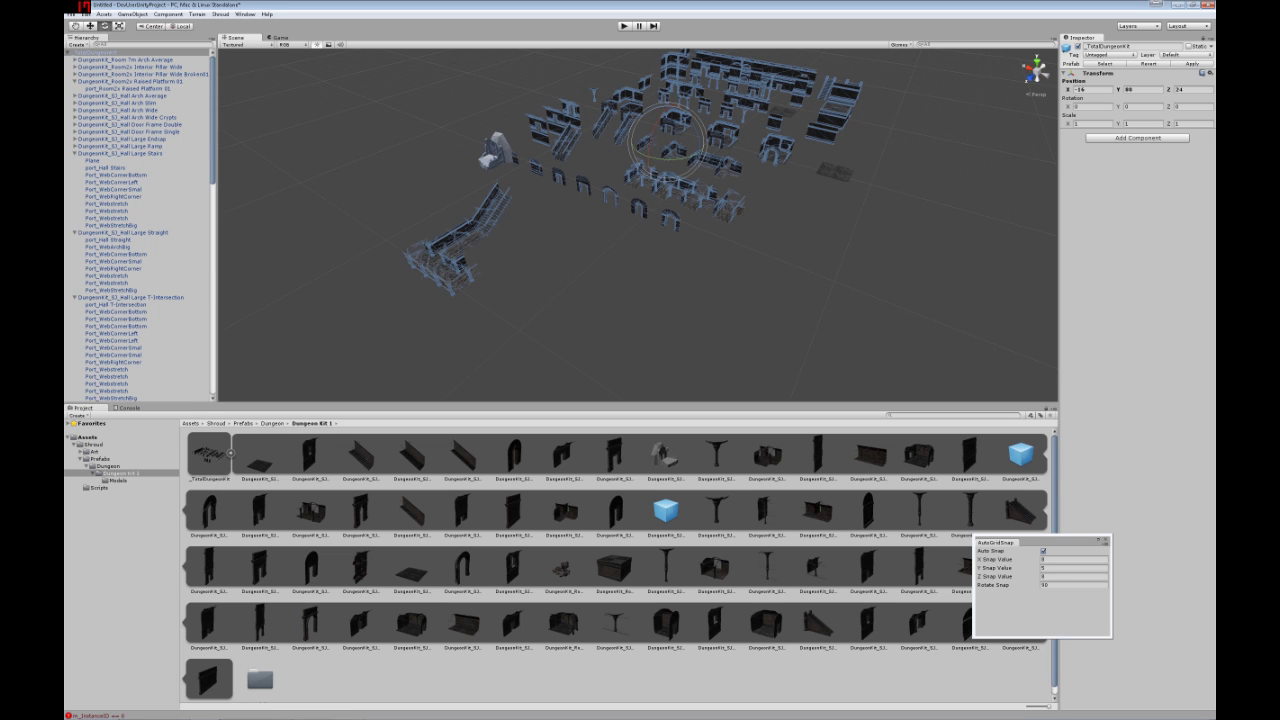
pyautogui.click(722, 136)
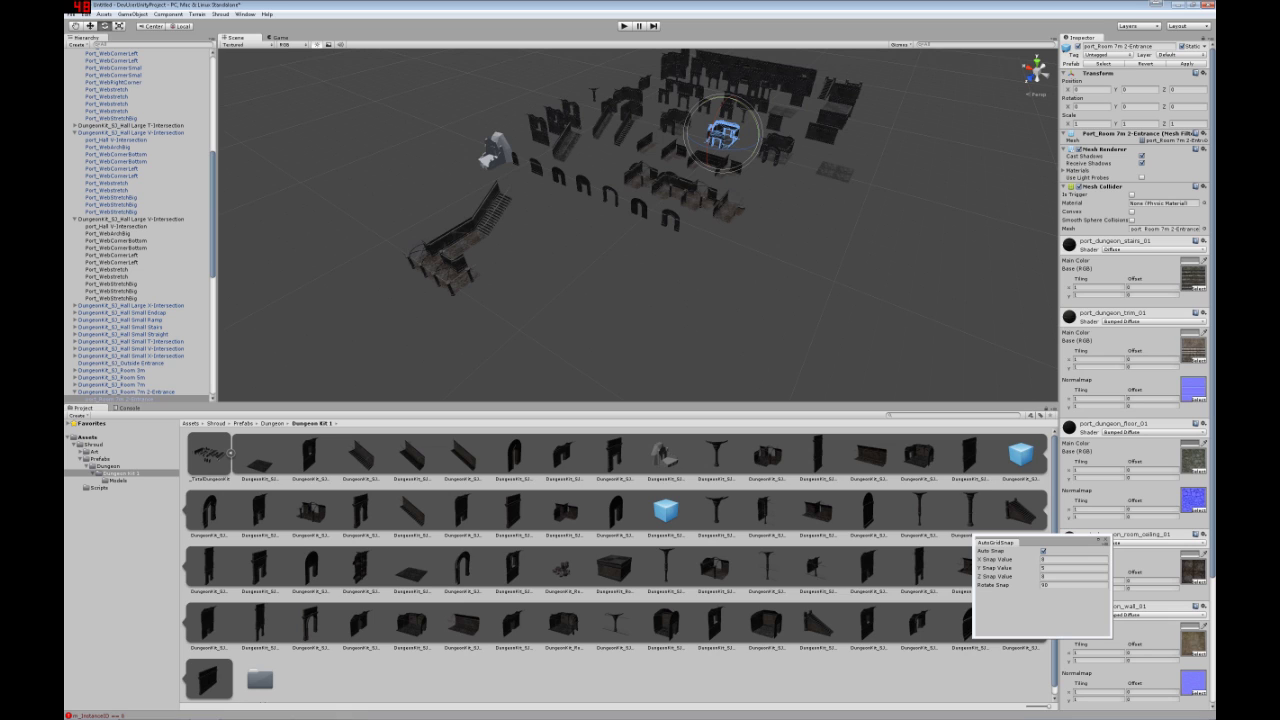
pyautogui.click(126, 392)
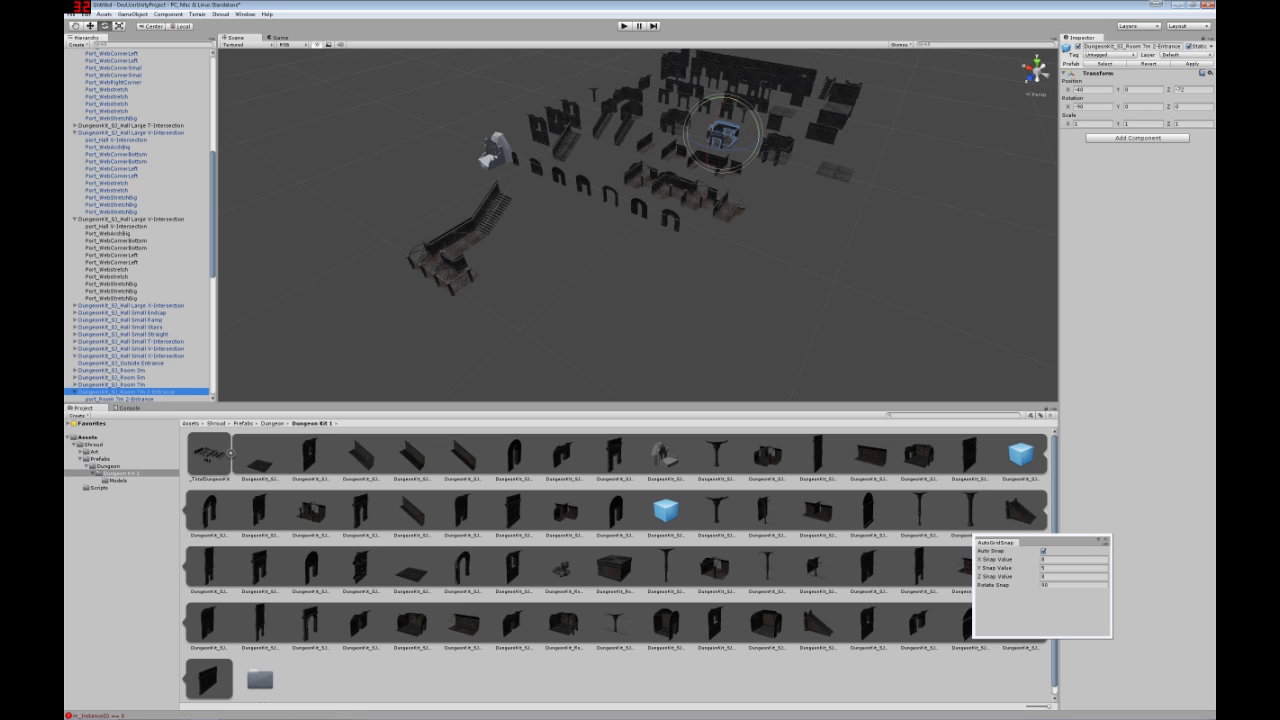
pyautogui.scroll(-5, 137, 225)
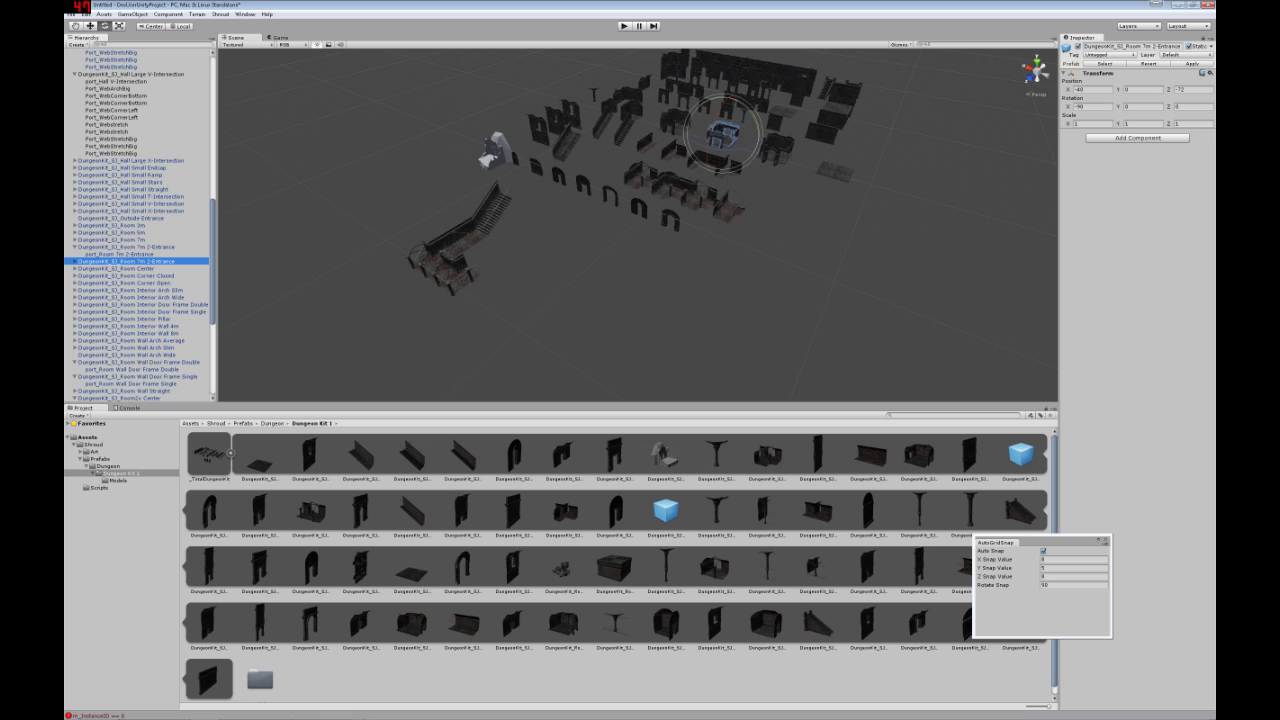
pyautogui.press('w')
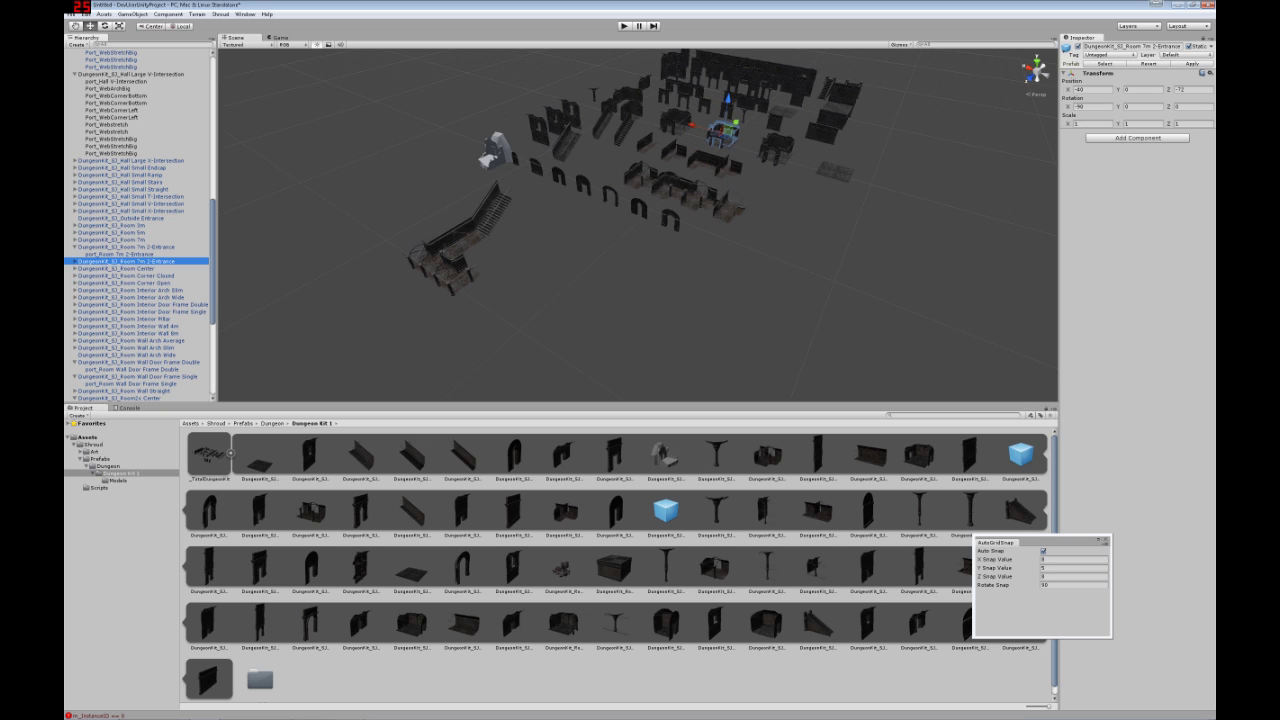
pyautogui.moveTo(725, 130); pyautogui.dragTo(482, 293)
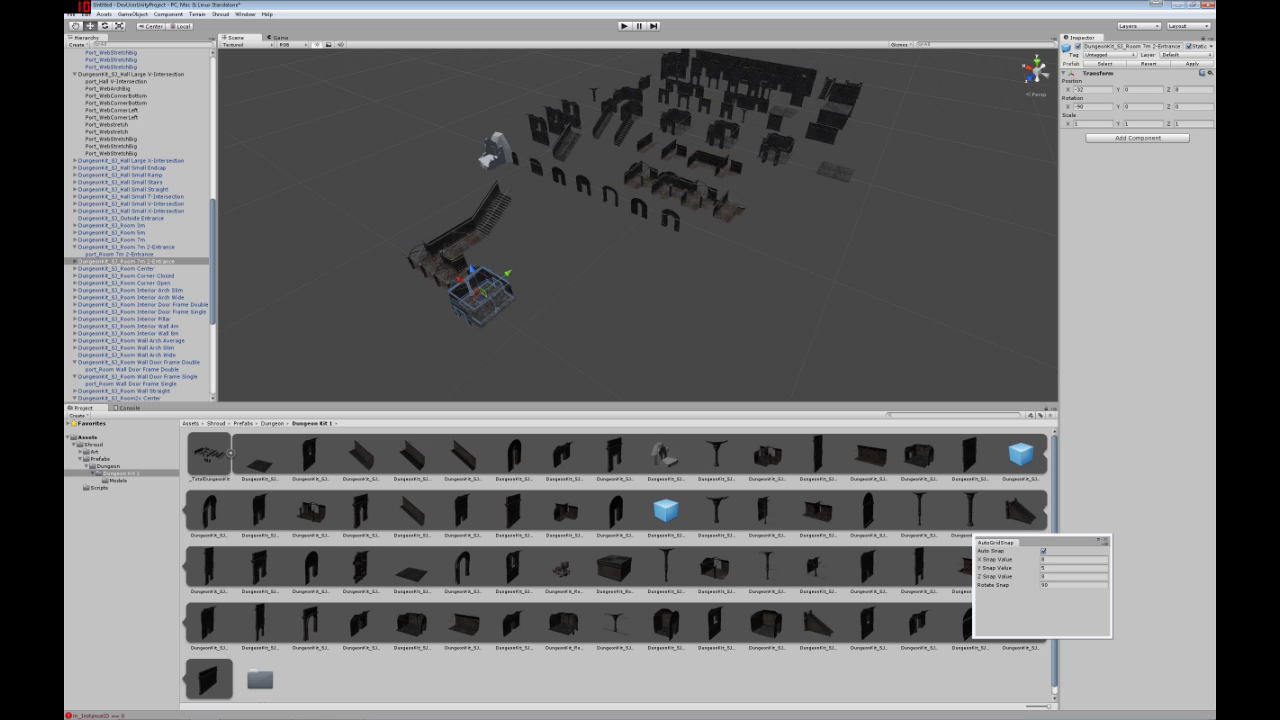
# Step: Rotate the duplicated two-entrance room about its vertical axis and deselect it
pyautogui.press('e')
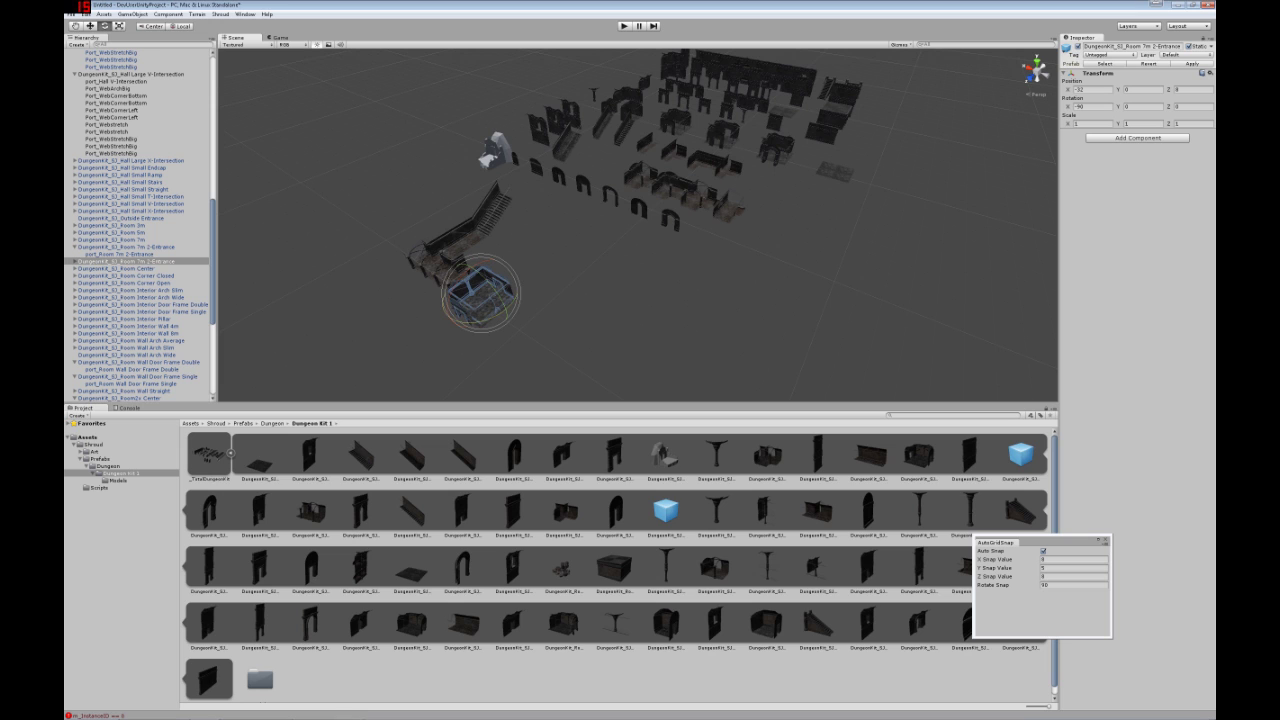
pyautogui.moveTo(463, 314); pyautogui.dragTo(496, 318)
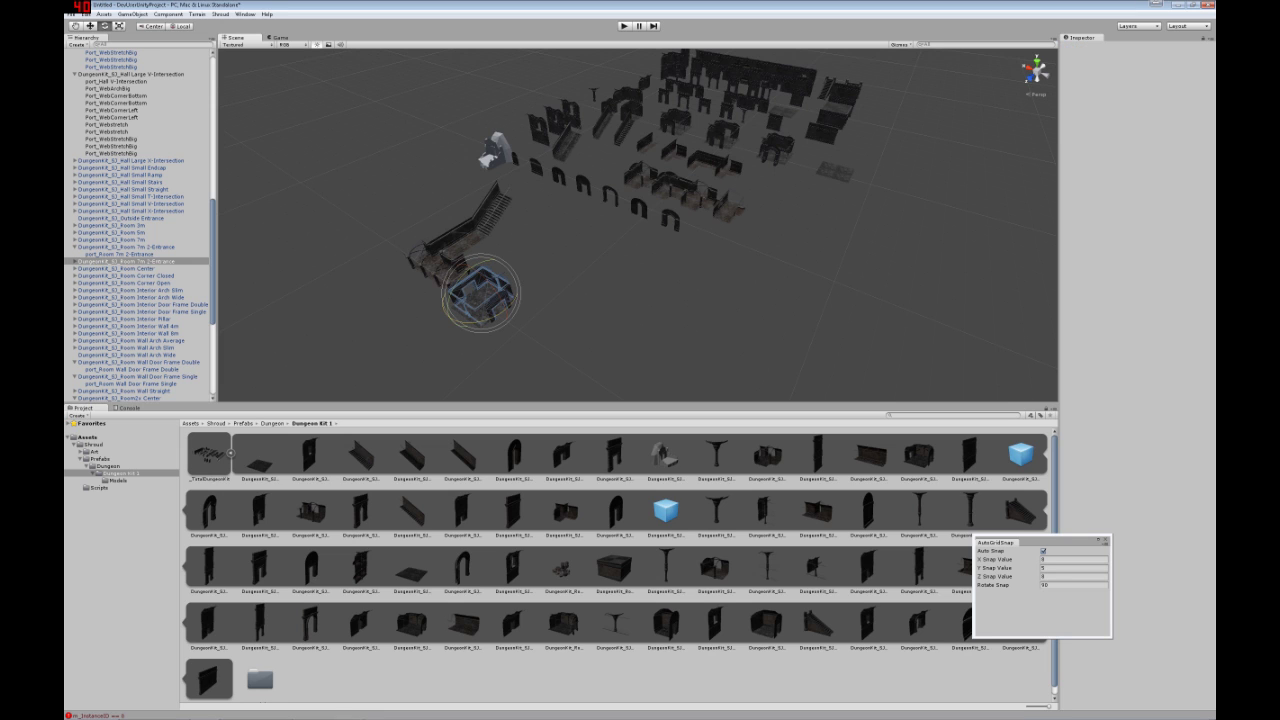
pyautogui.click(640, 300)
# Step: Move the duplicated room's mesh to the V-intersection's open end, beside the straight hall
pyautogui.keyDown('alt'); pyautogui.moveTo(640, 300); pyautogui.dragTo(855, 324); pyautogui.keyUp('alt')
pyautogui.click(790, 325)
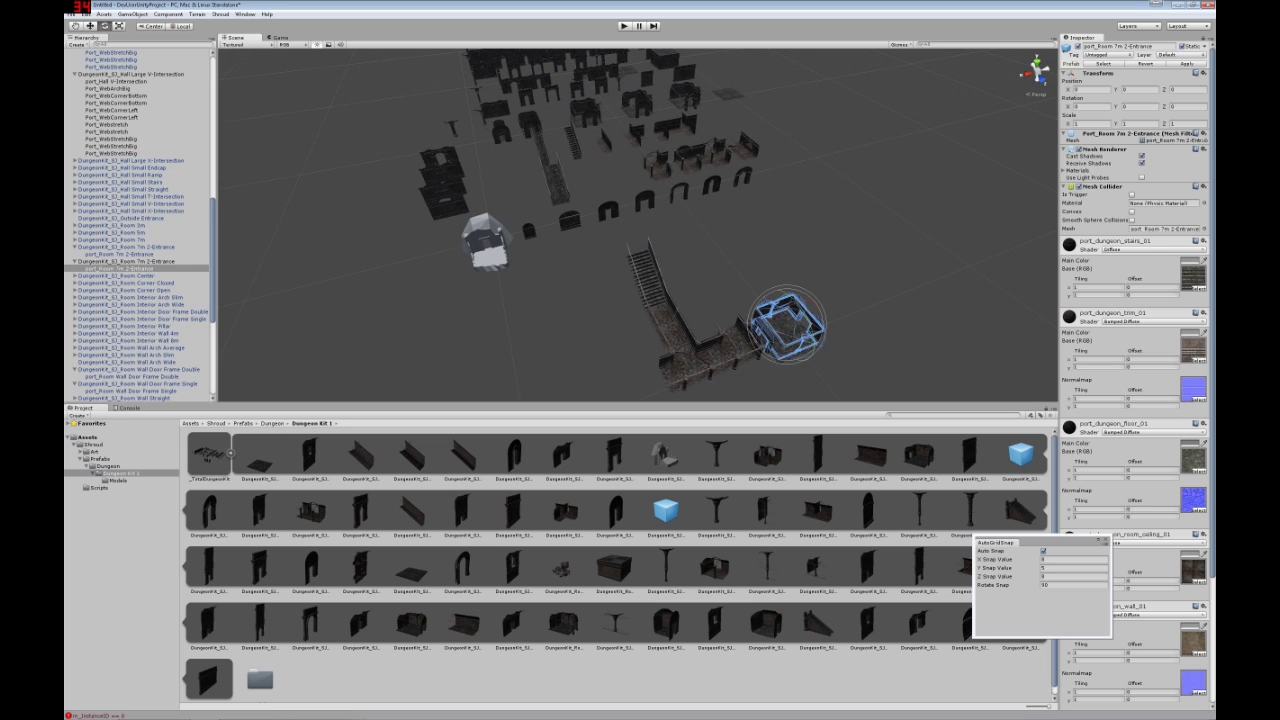
pyautogui.press('w')
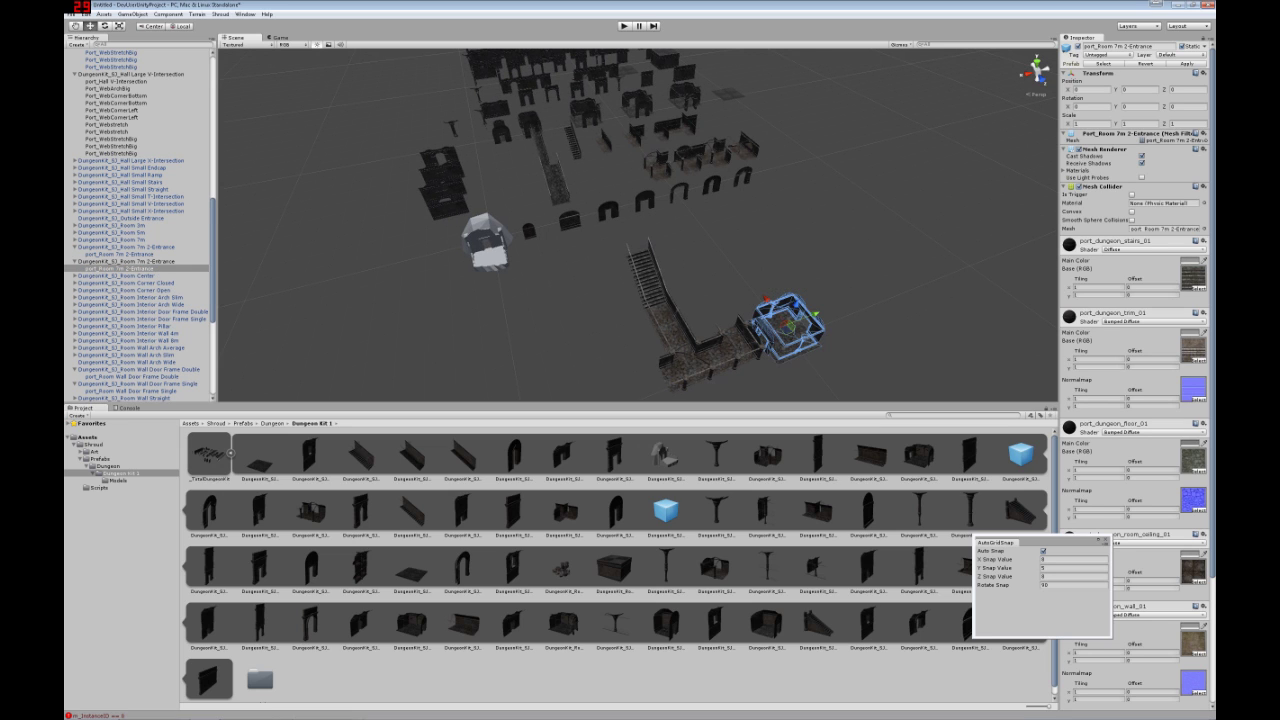
pyautogui.moveTo(790, 322); pyautogui.dragTo(713, 305)
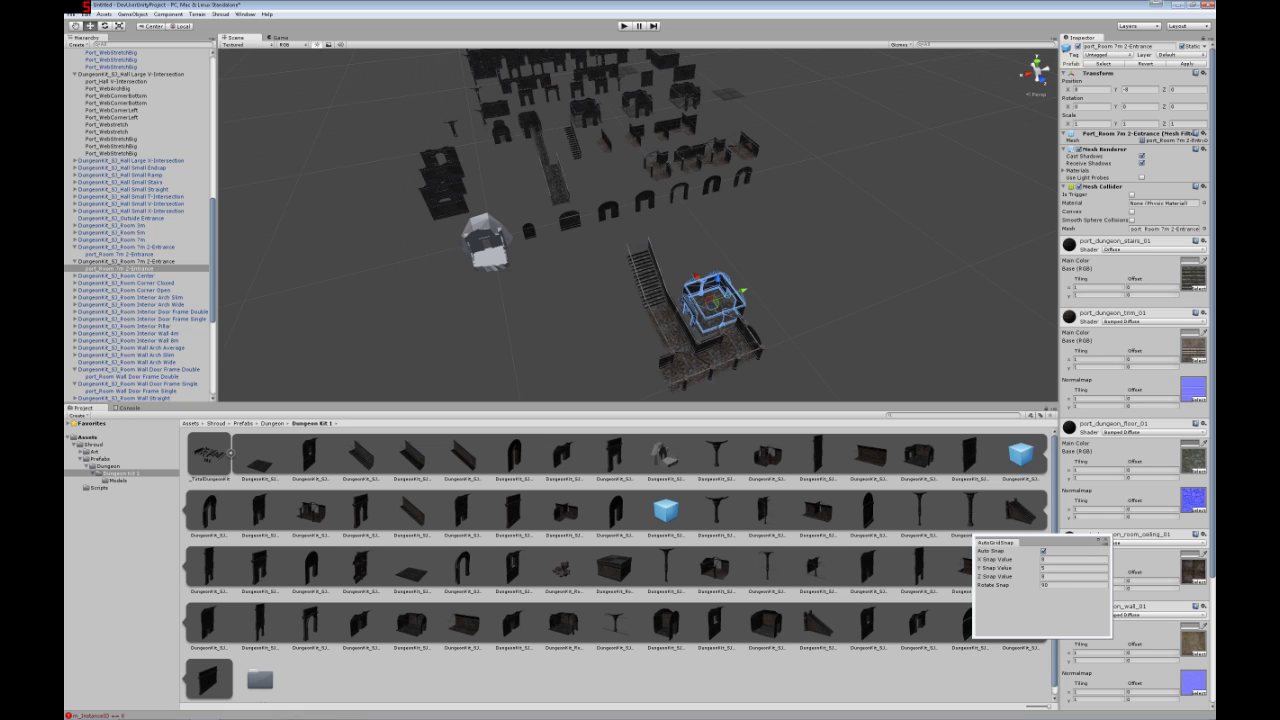
# Step: Rotate the room mesh about its vertical axis so an entrance lines up with the V-intersection, and deselect it
pyautogui.press('e')
pyautogui.moveTo(714, 331); pyautogui.dragTo(608, 360)
pyautogui.click(812, 312)
pyautogui.moveTo(608, 360); pyautogui.dragTo(626, 318, button='right')
pyautogui.keyDown('alt'); pyautogui.moveTo(626, 318); pyautogui.dragTo(640, 318); pyautogui.keyUp('alt')
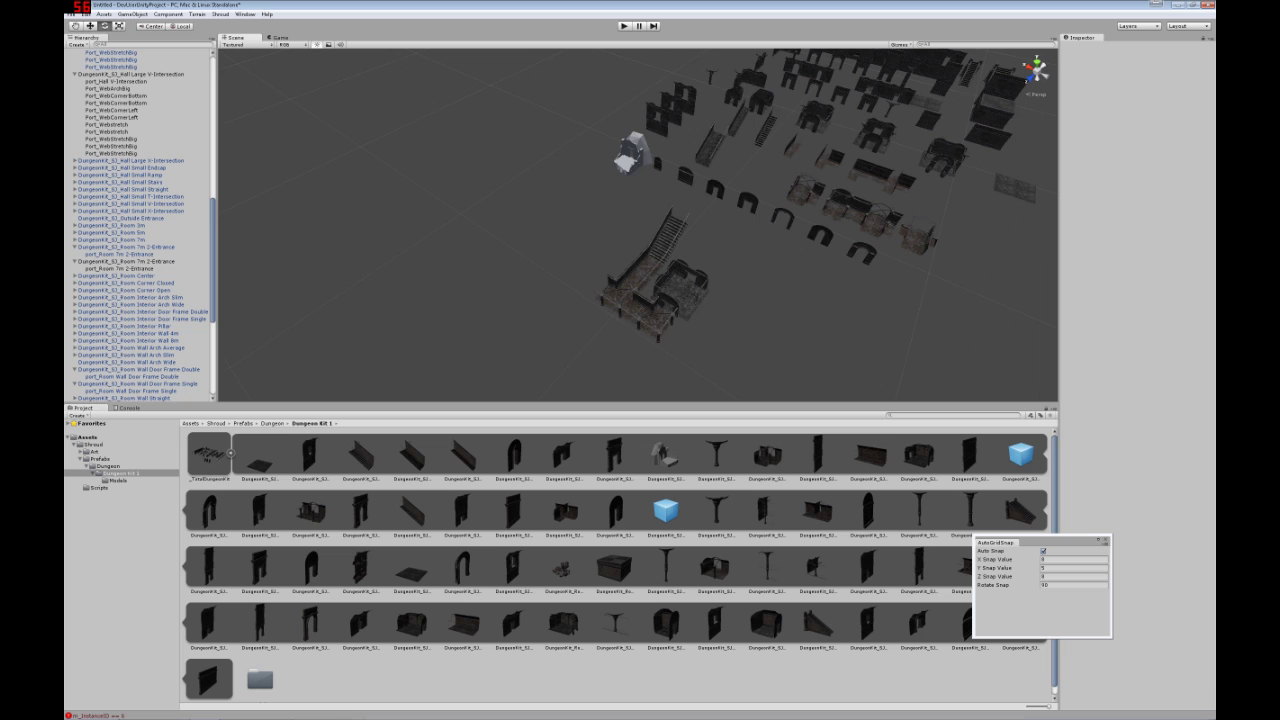
# Step: Duplicate the placed V-intersection, move the copy to the room's far entrance at X -24, Z -8, and rotate it to Y 270
pyautogui.click(672, 314)
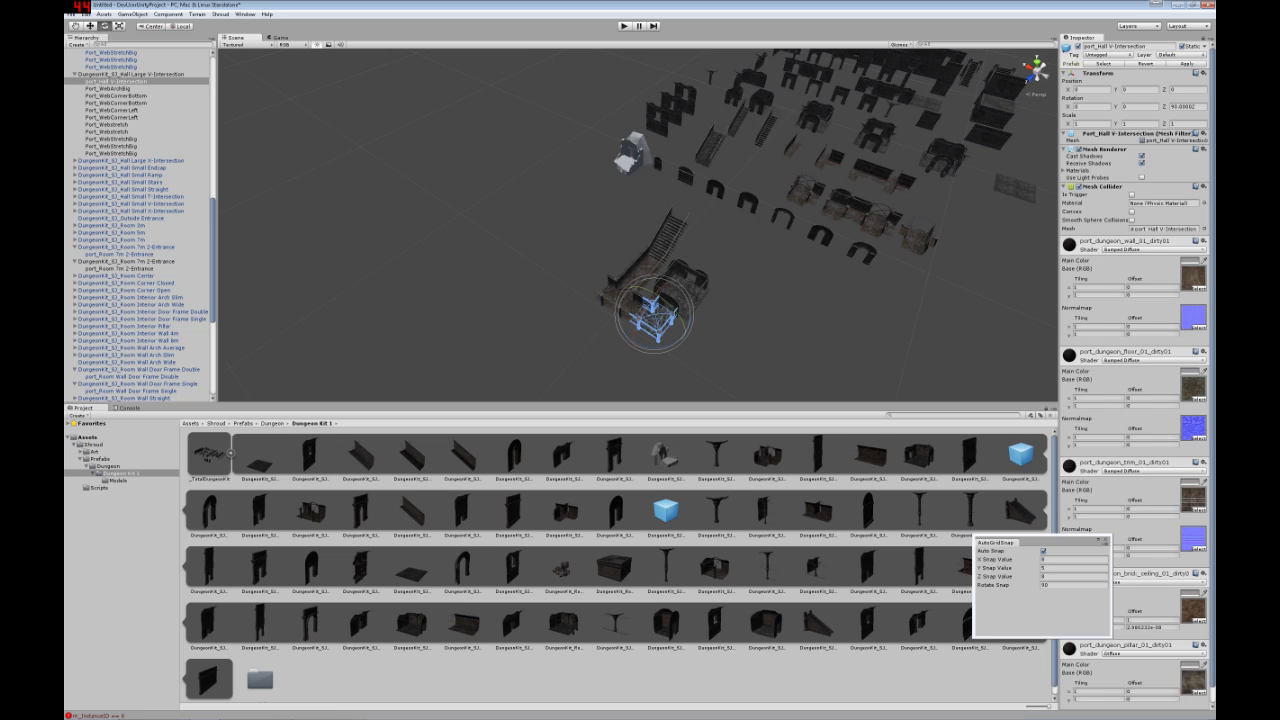
pyautogui.scroll(-3, 140, 225)
pyautogui.scroll(3, 140, 225)
pyautogui.click(131, 74)
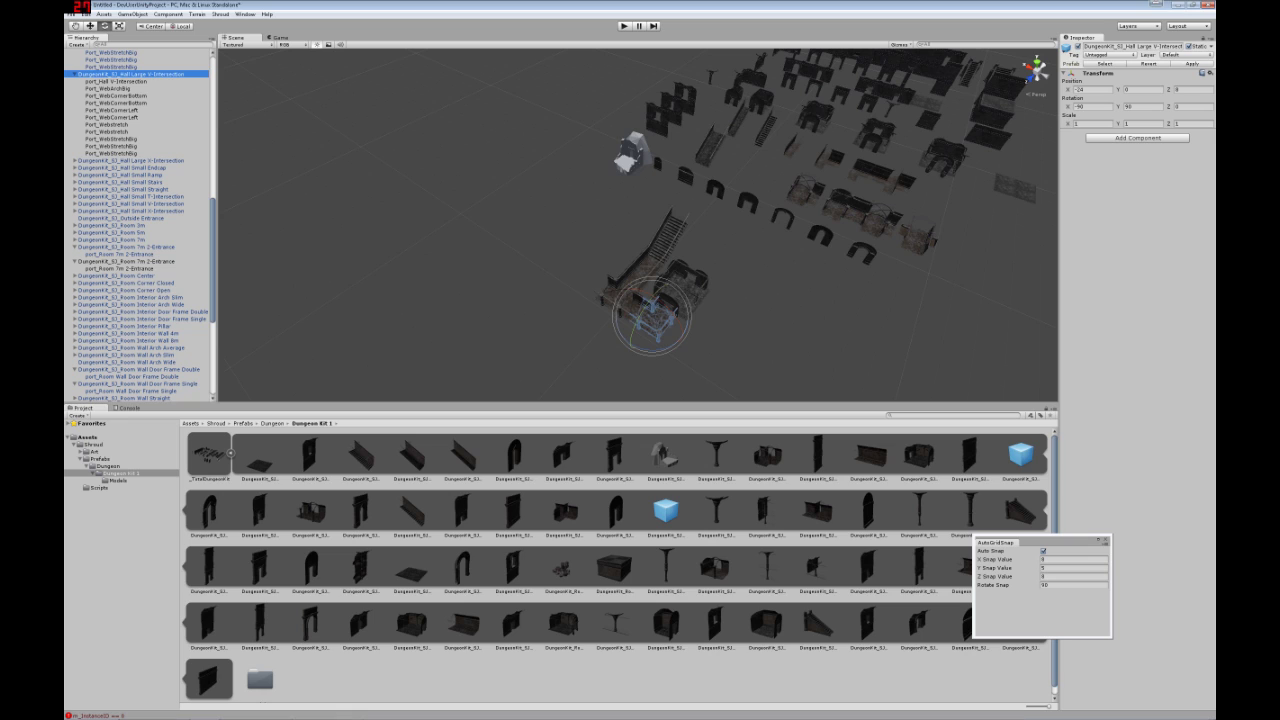
pyautogui.hotkey('ctrl', 'd')
pyautogui.press('w')
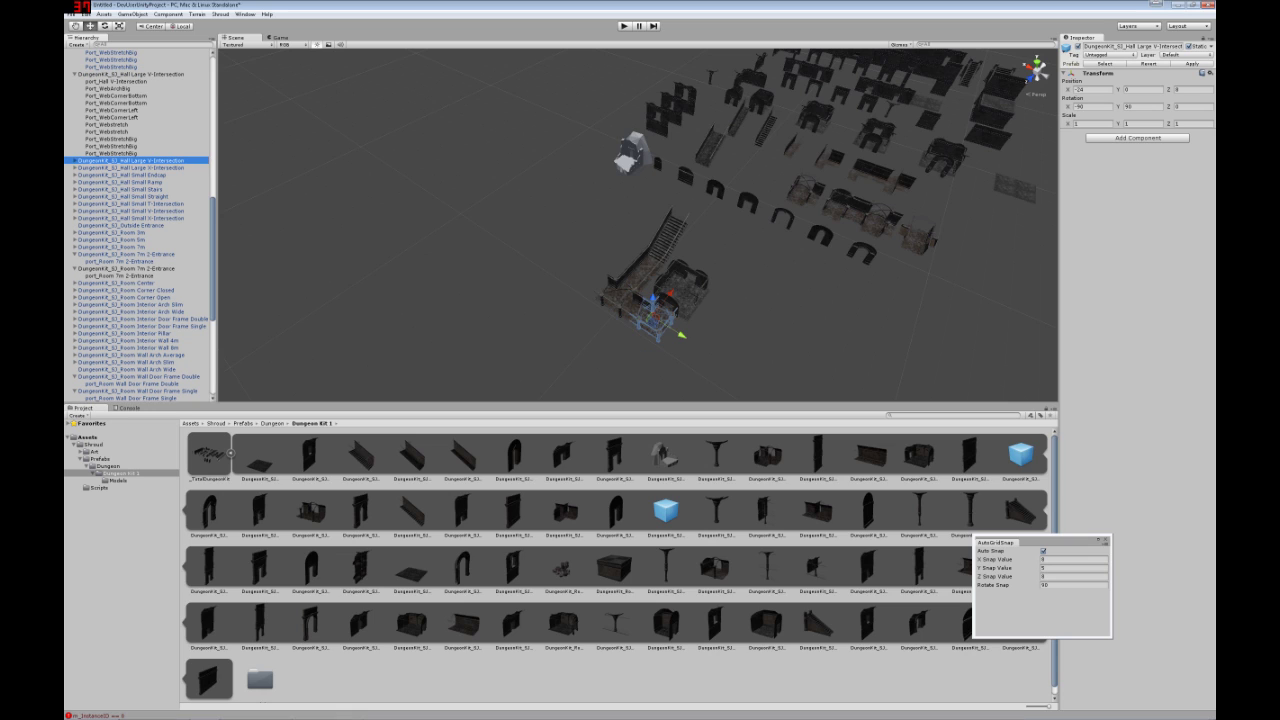
pyautogui.moveTo(670, 294); pyautogui.dragTo(716, 237)
pyautogui.press('e')
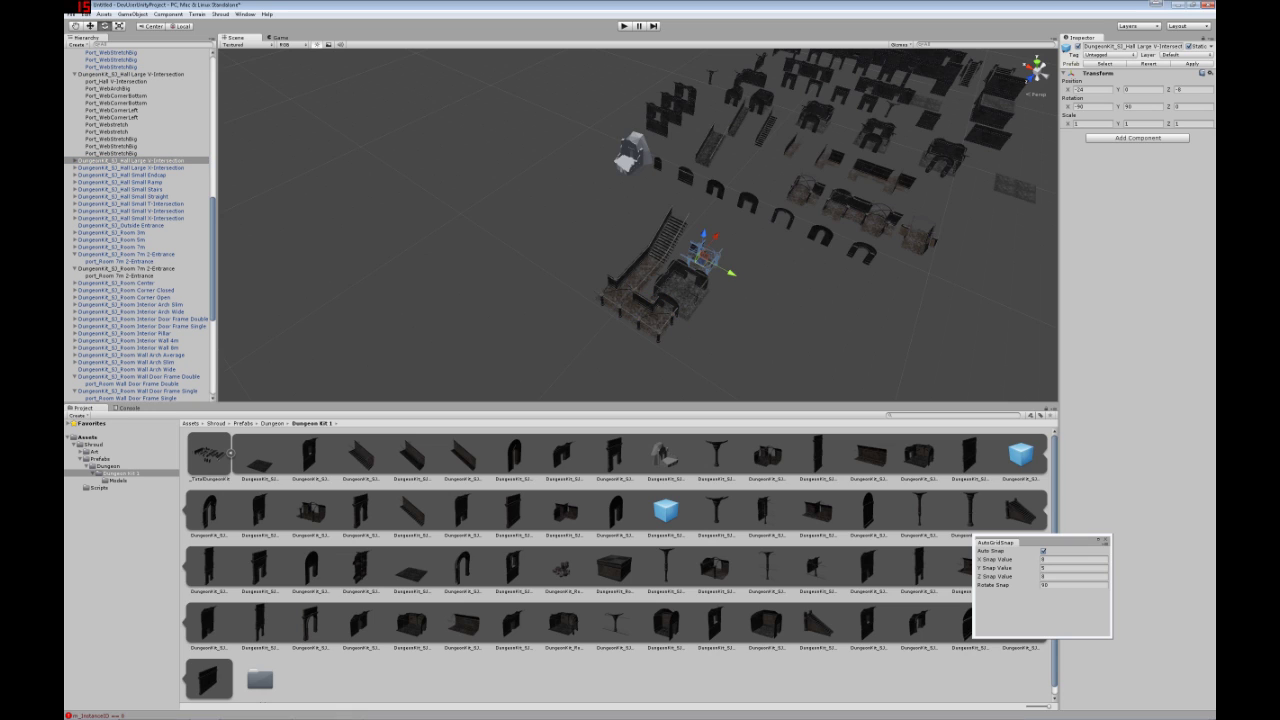
pyautogui.moveTo(716, 281); pyautogui.dragTo(648, 272)
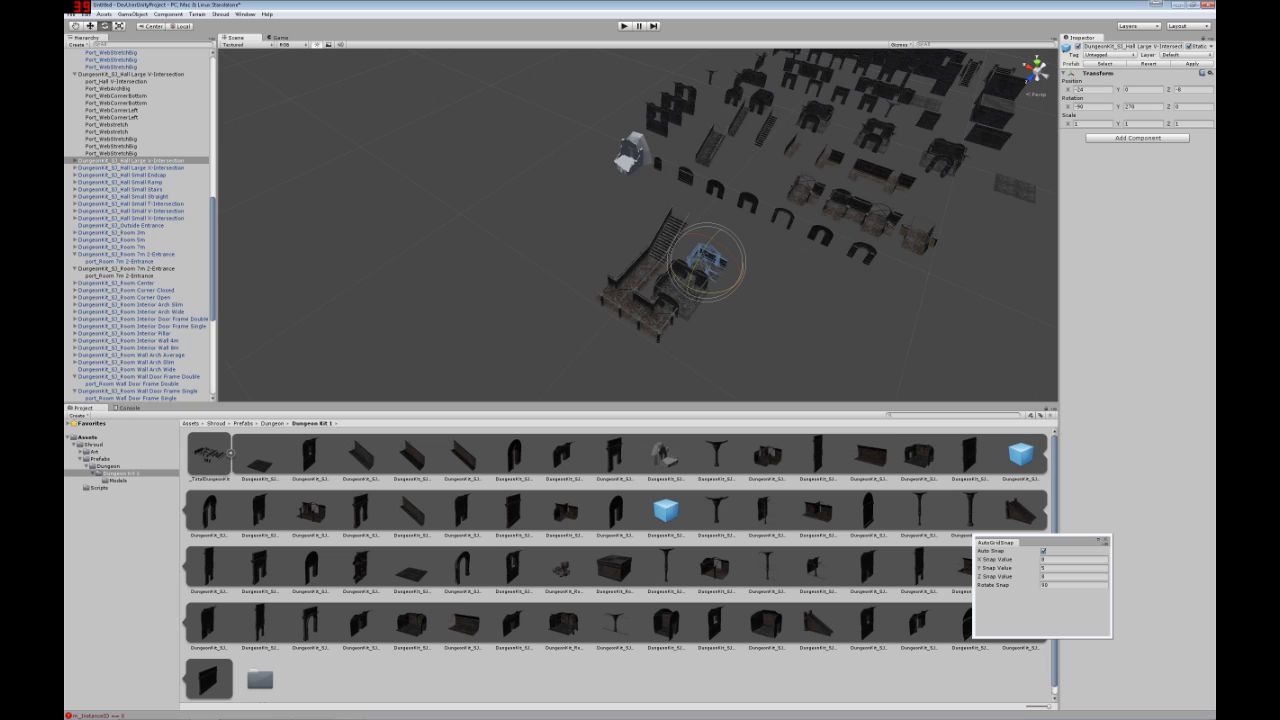
# Step: Duplicate the Hall Large Straight piece and place the copy at the new V-intersection's open end, rotated to continue the corridor away from it
pyautogui.click(646, 270)
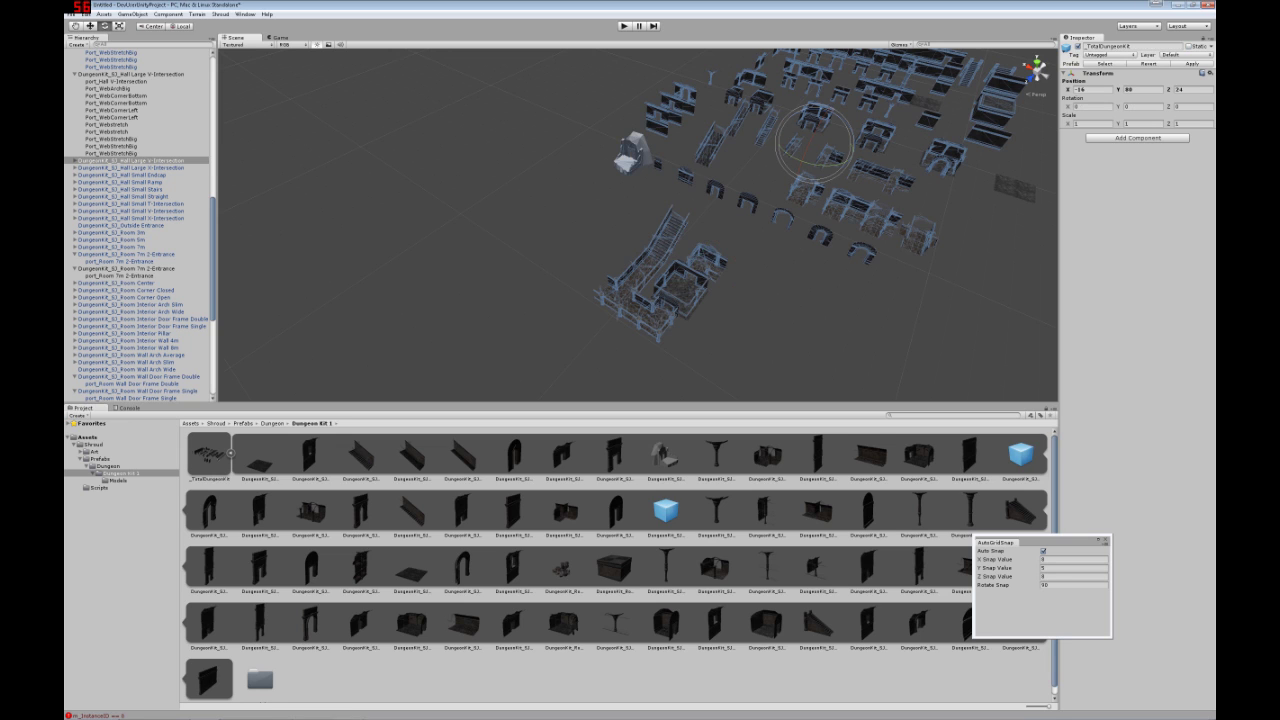
pyautogui.click(646, 270)
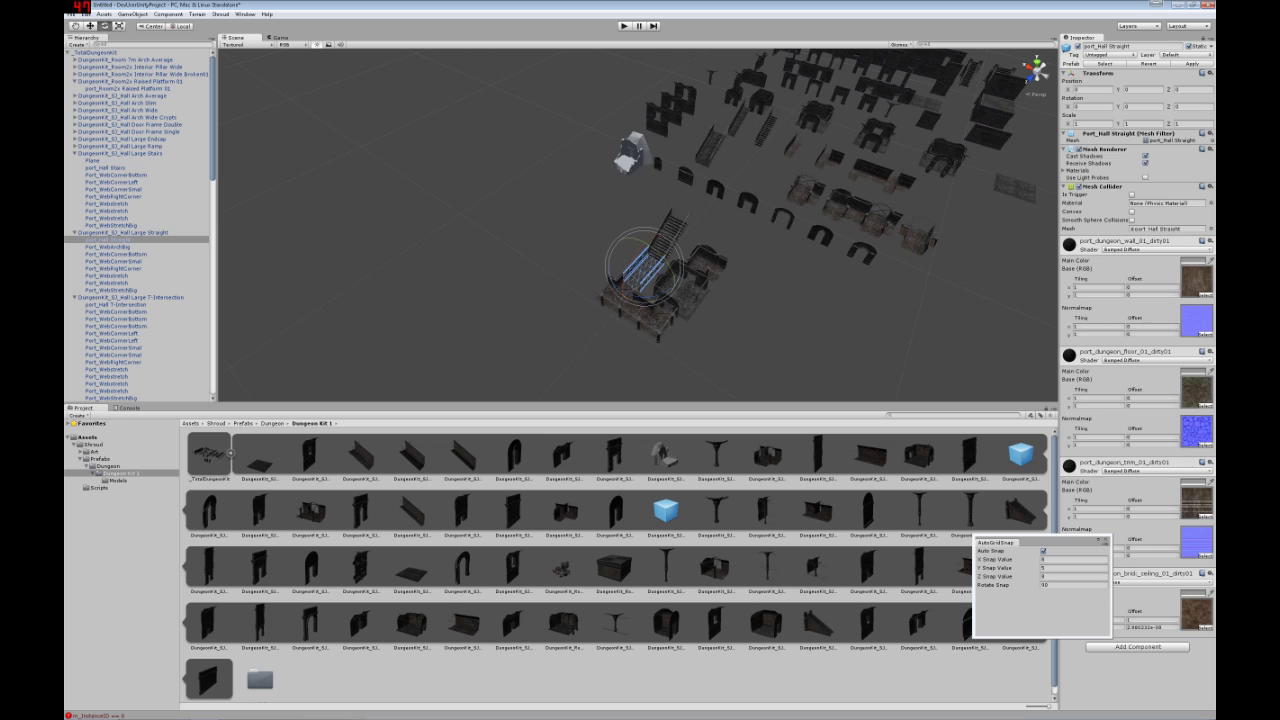
pyautogui.click(124, 233)
pyautogui.hotkey('ctrl', 'd')
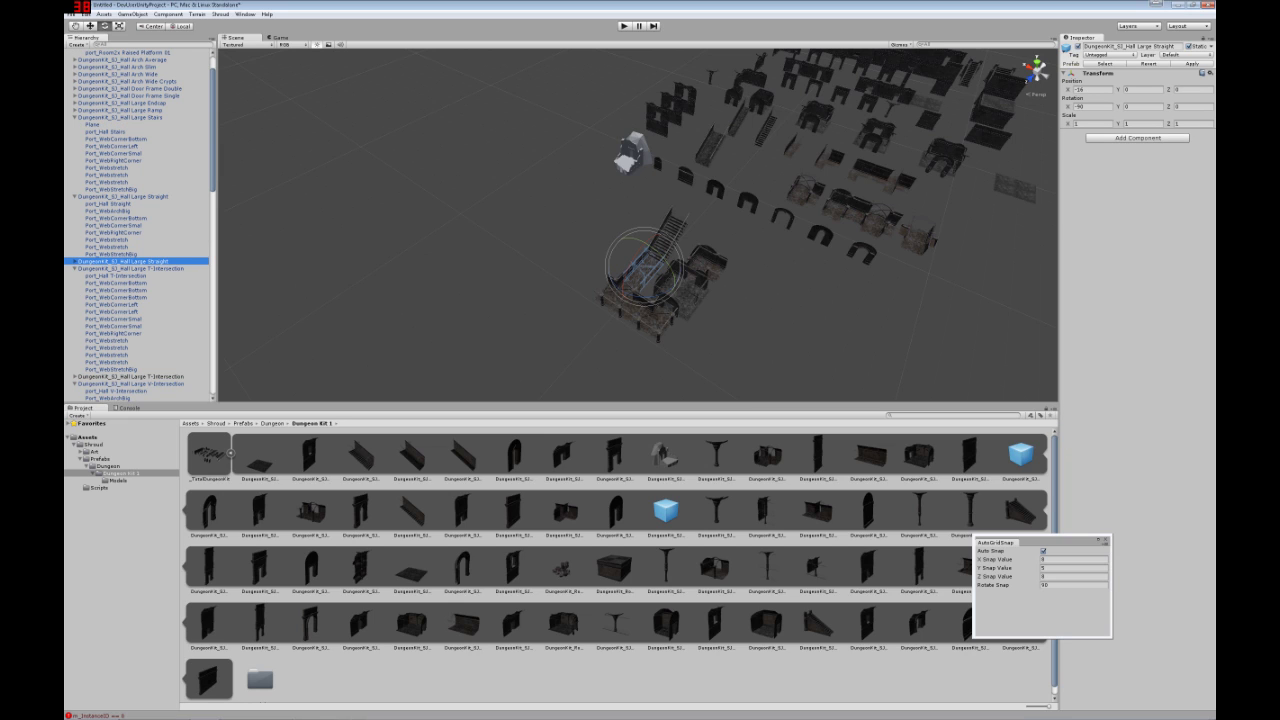
pyautogui.press('w')
pyautogui.moveTo(649, 268); pyautogui.dragTo(768, 308)
pyautogui.press('e')
pyautogui.click(800, 335)
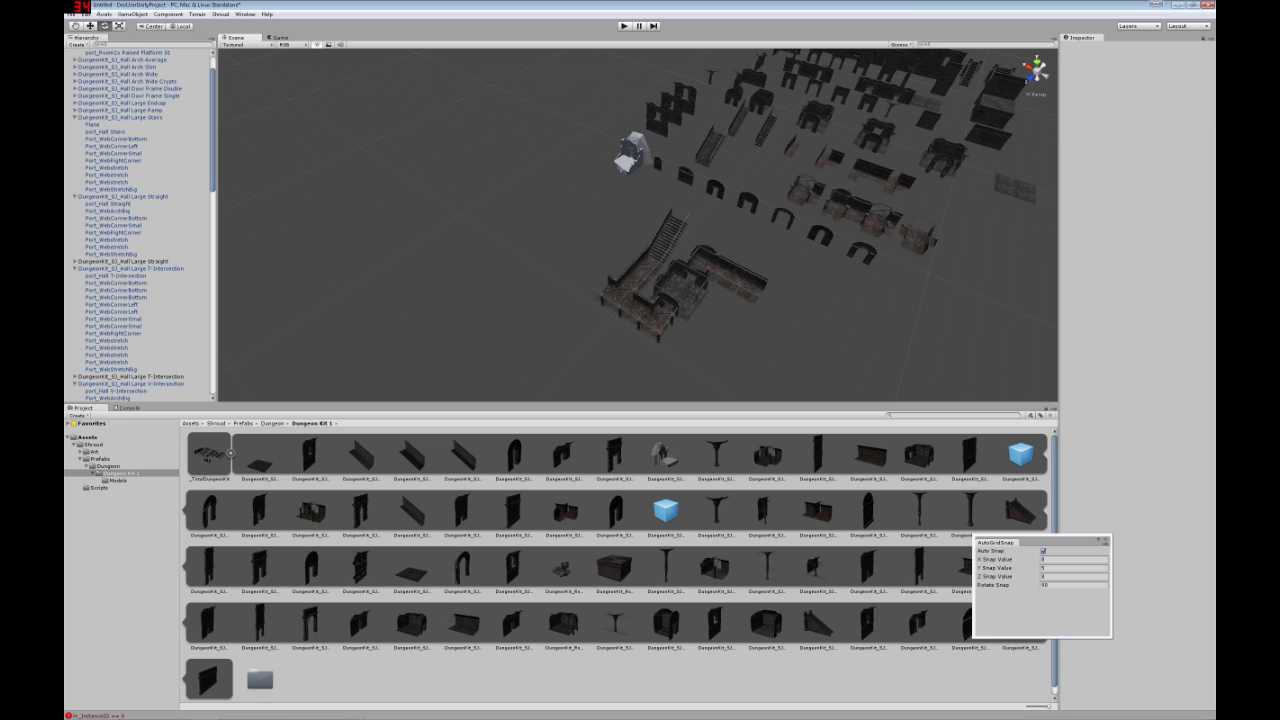
# Step: Duplicate the Hall Large X-Intersection and place the copy at the new straight hall's far end at X -40, Z -8
pyautogui.click(728, 274)
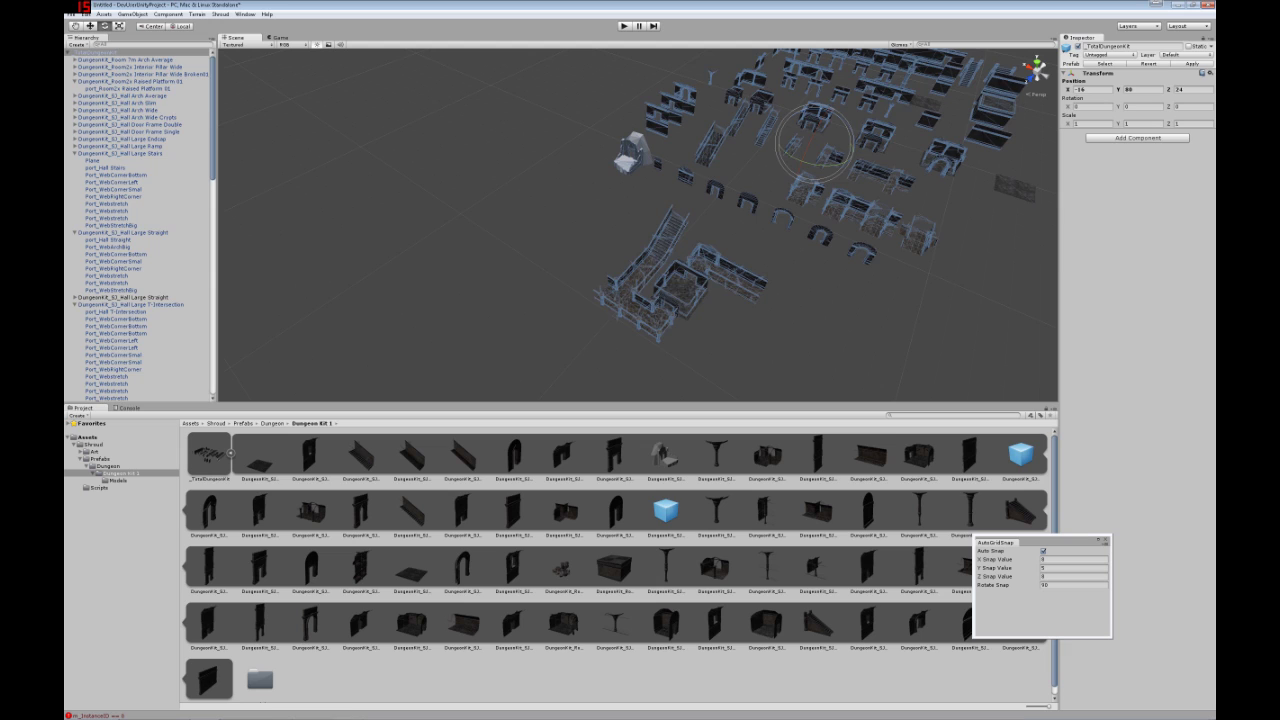
pyautogui.click(879, 218)
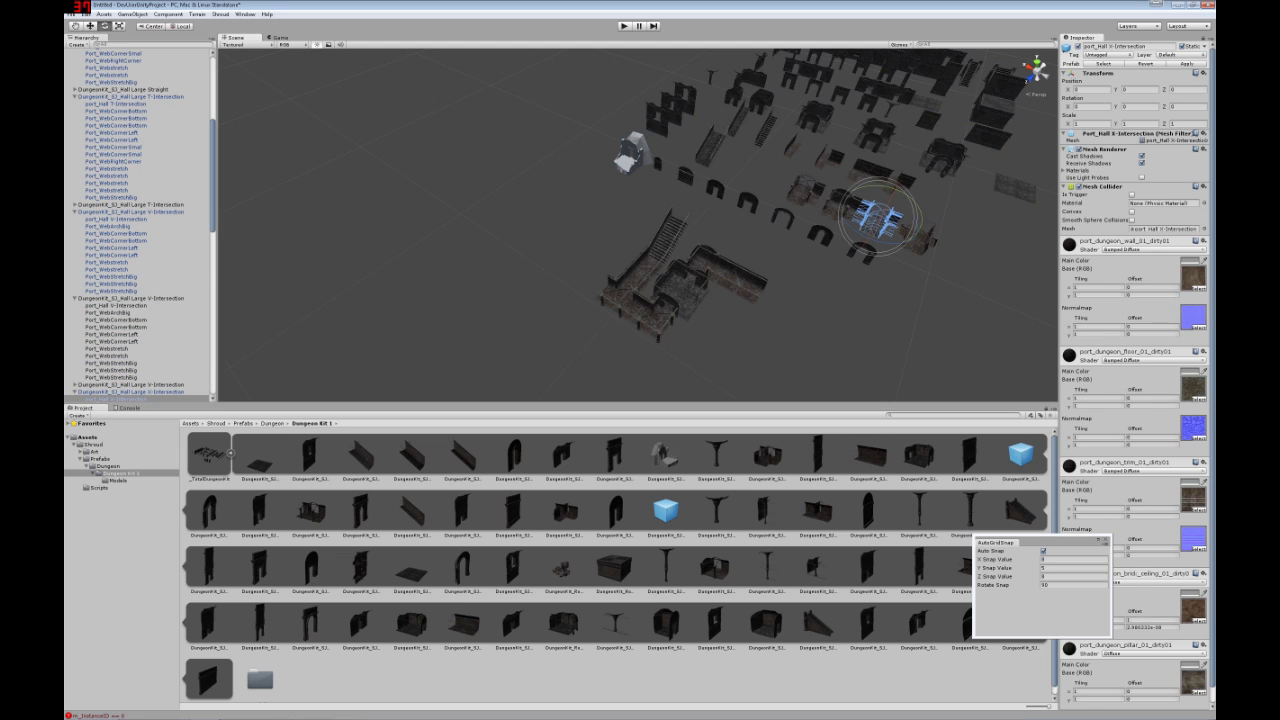
pyautogui.click(131, 392)
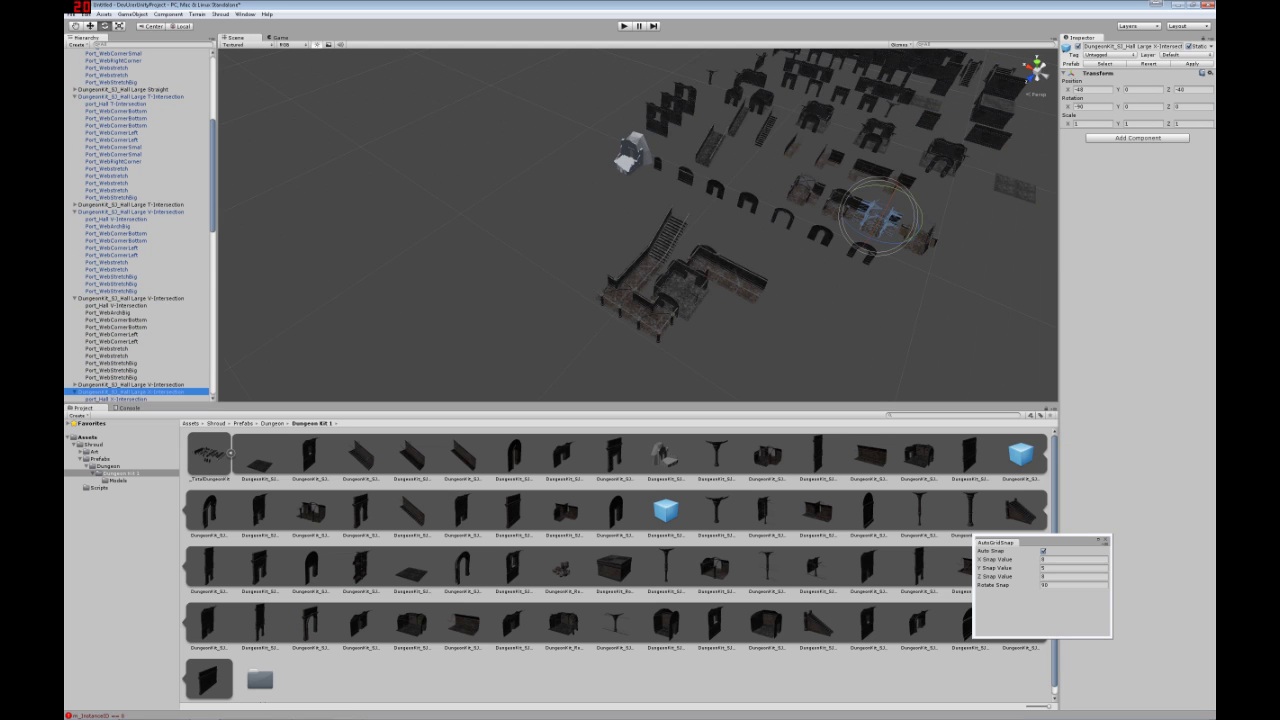
pyautogui.press('w')
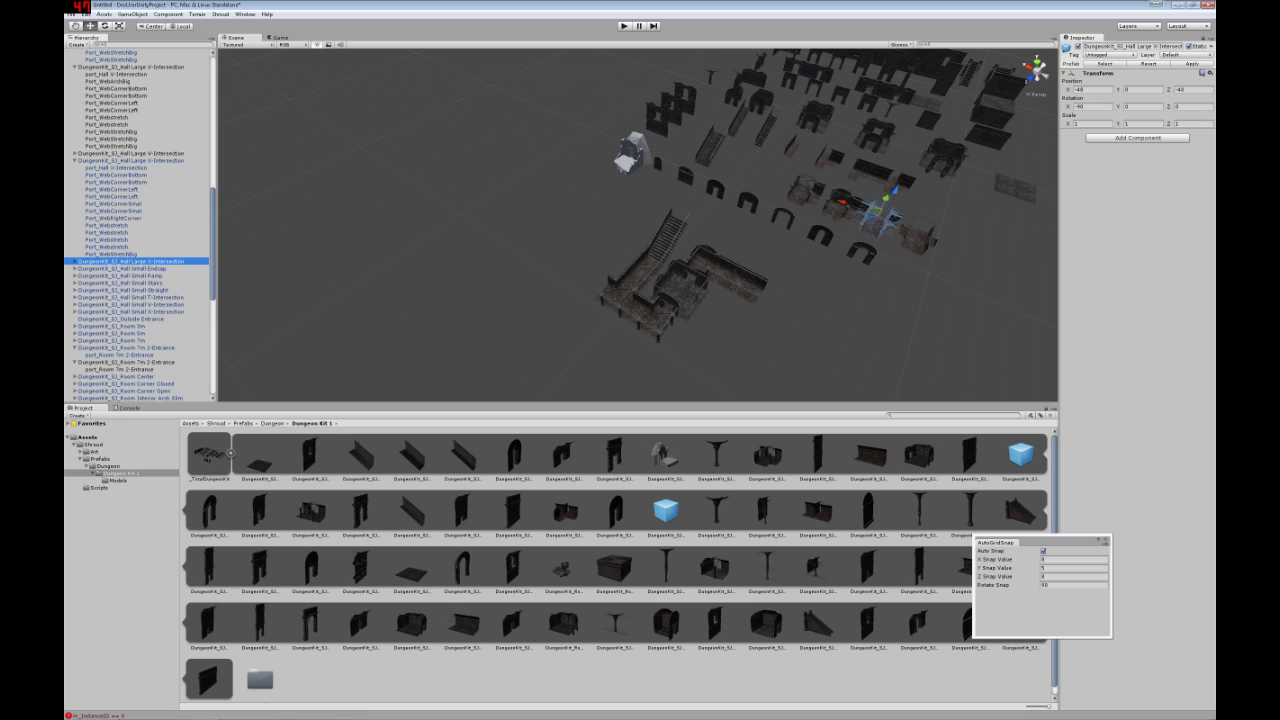
pyautogui.moveTo(868, 212); pyautogui.dragTo(788, 298)
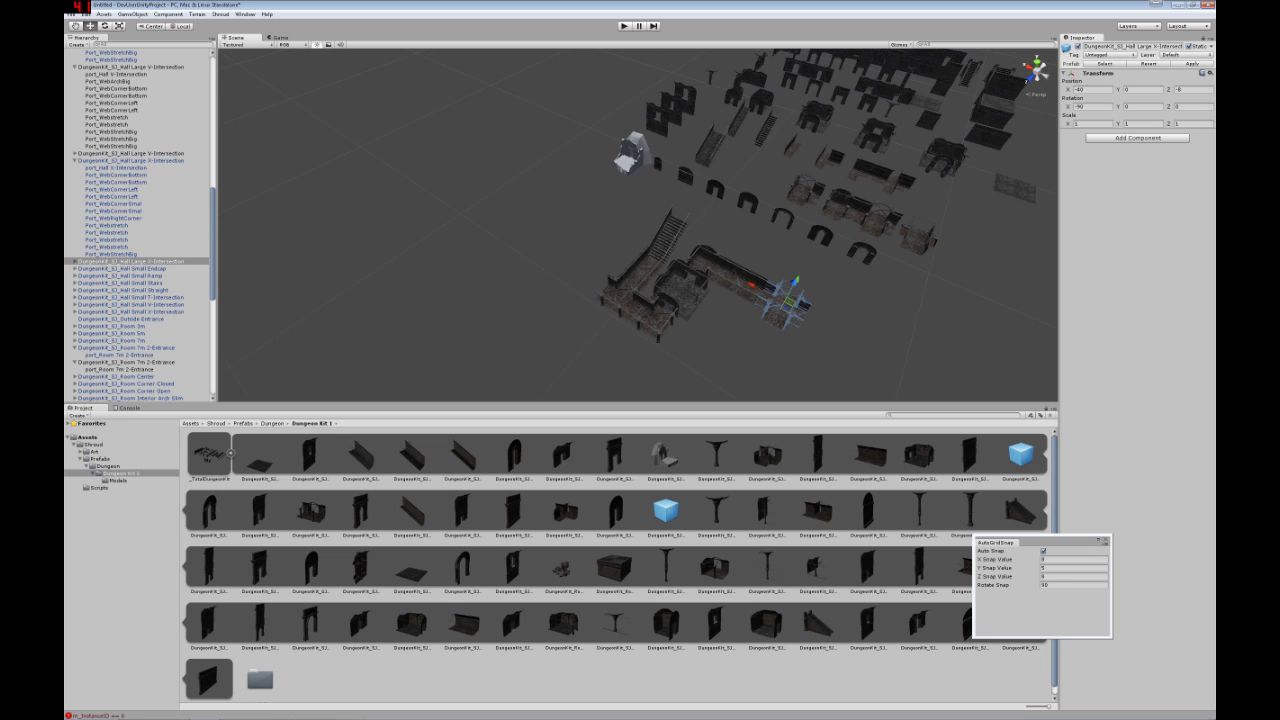
pyautogui.click(741, 287)
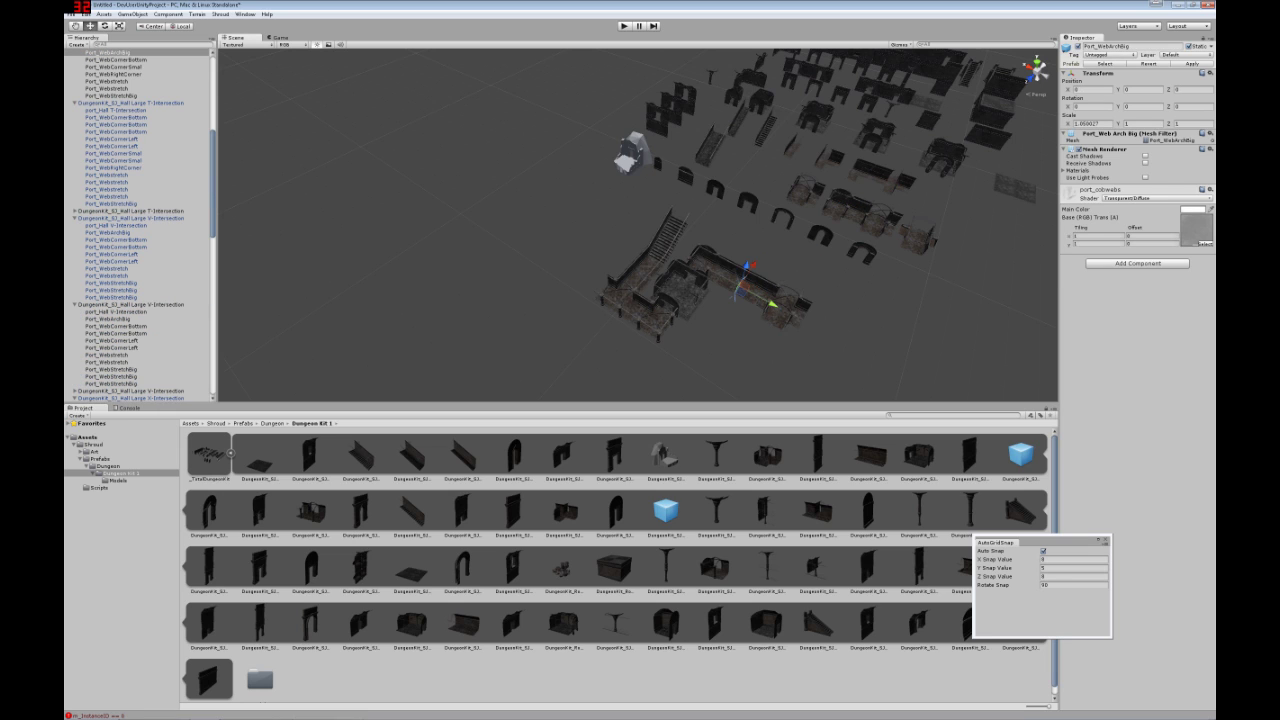
# Step: Duplicate the Hall Large Straight piece leading to the X-intersection and place the copy beyond the intersection at X -48, Z -8
pyautogui.click(742, 285)
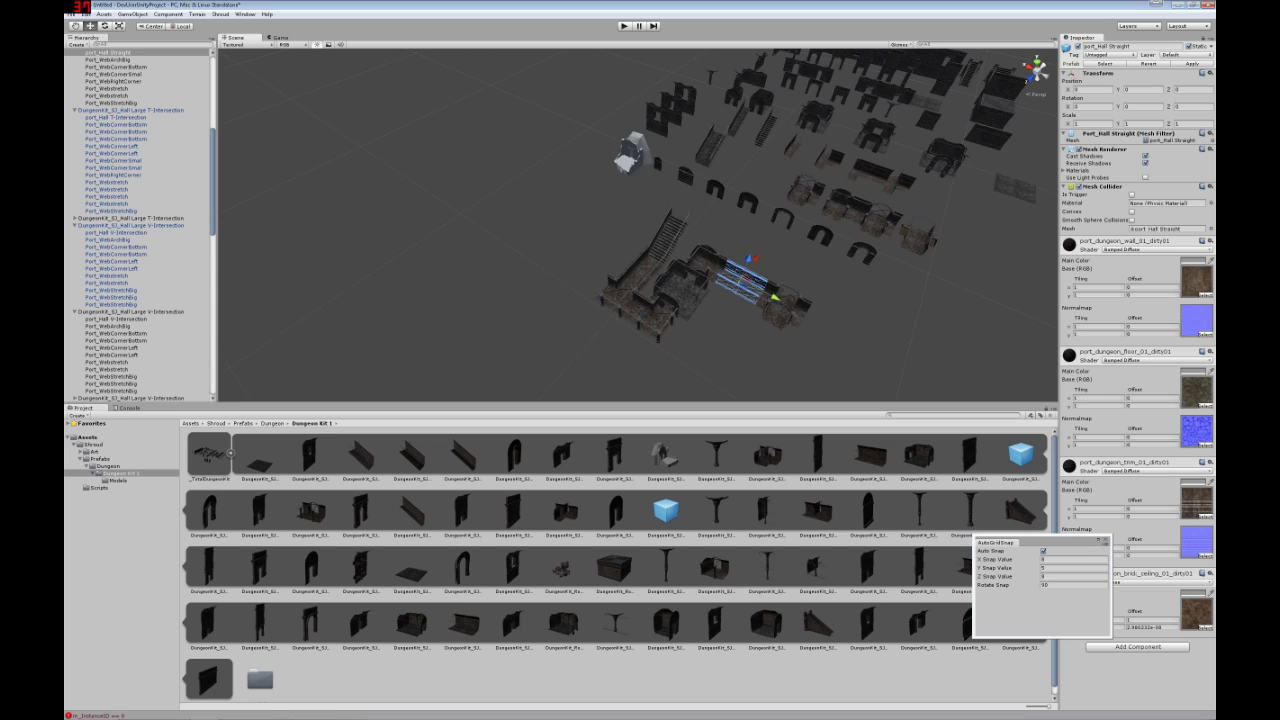
pyautogui.scroll(-2, 140, 225)
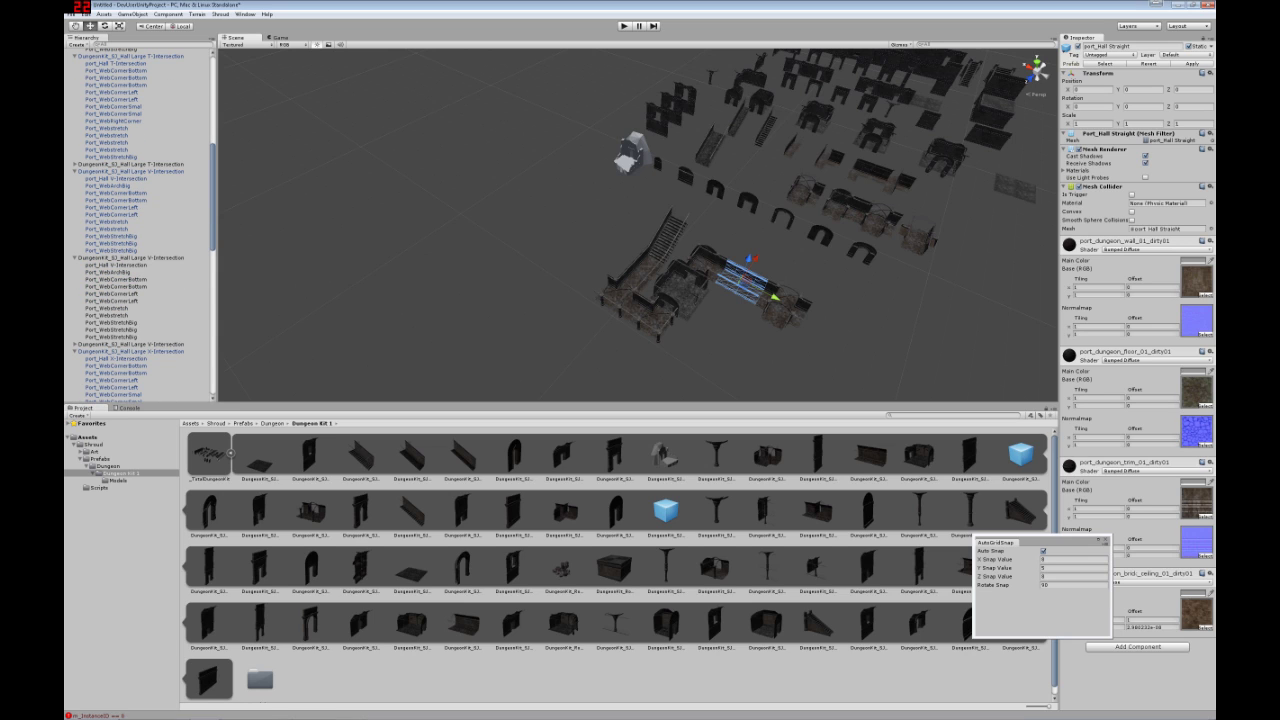
pyautogui.click(131, 351)
pyautogui.click(131, 344)
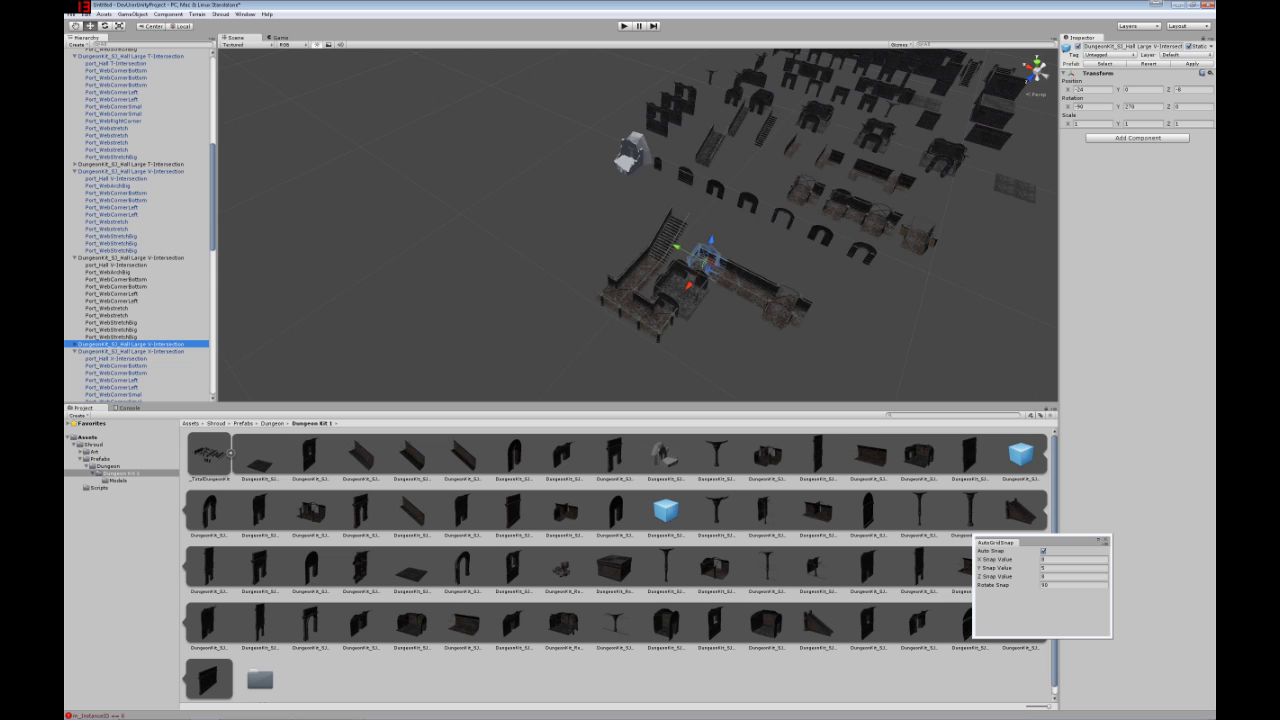
pyautogui.click(743, 281)
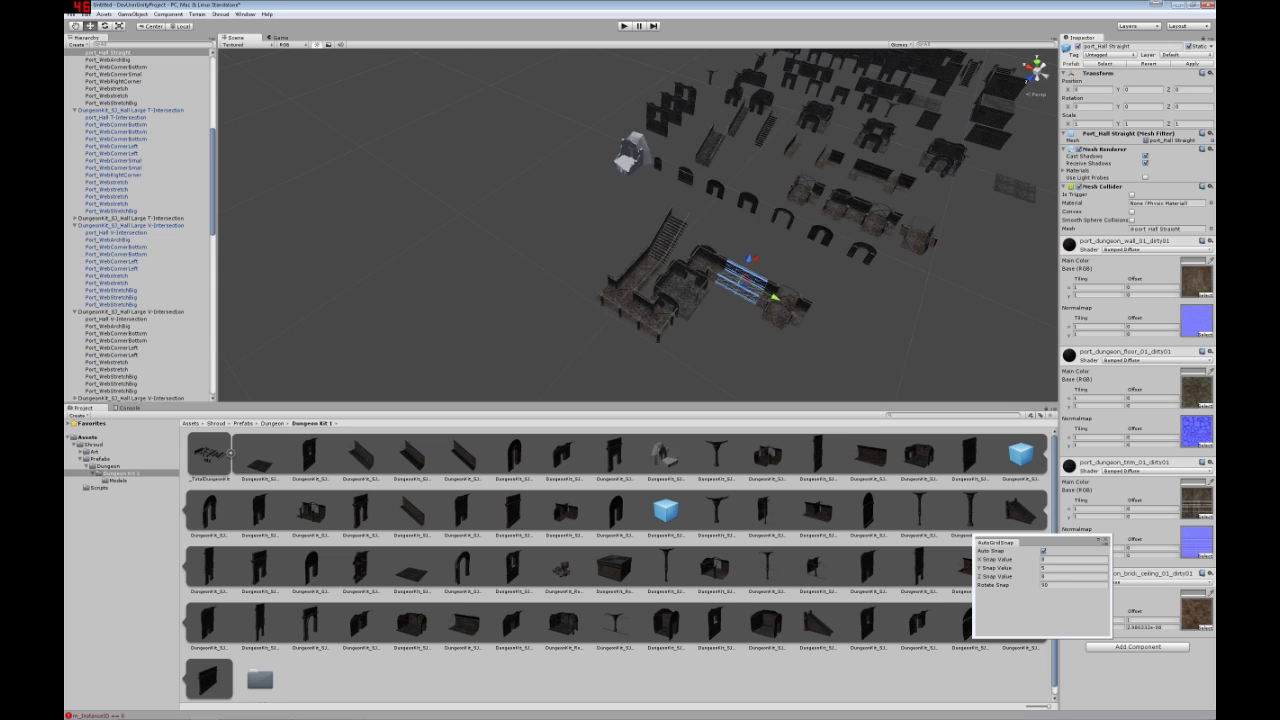
pyautogui.scroll(3, 138, 225)
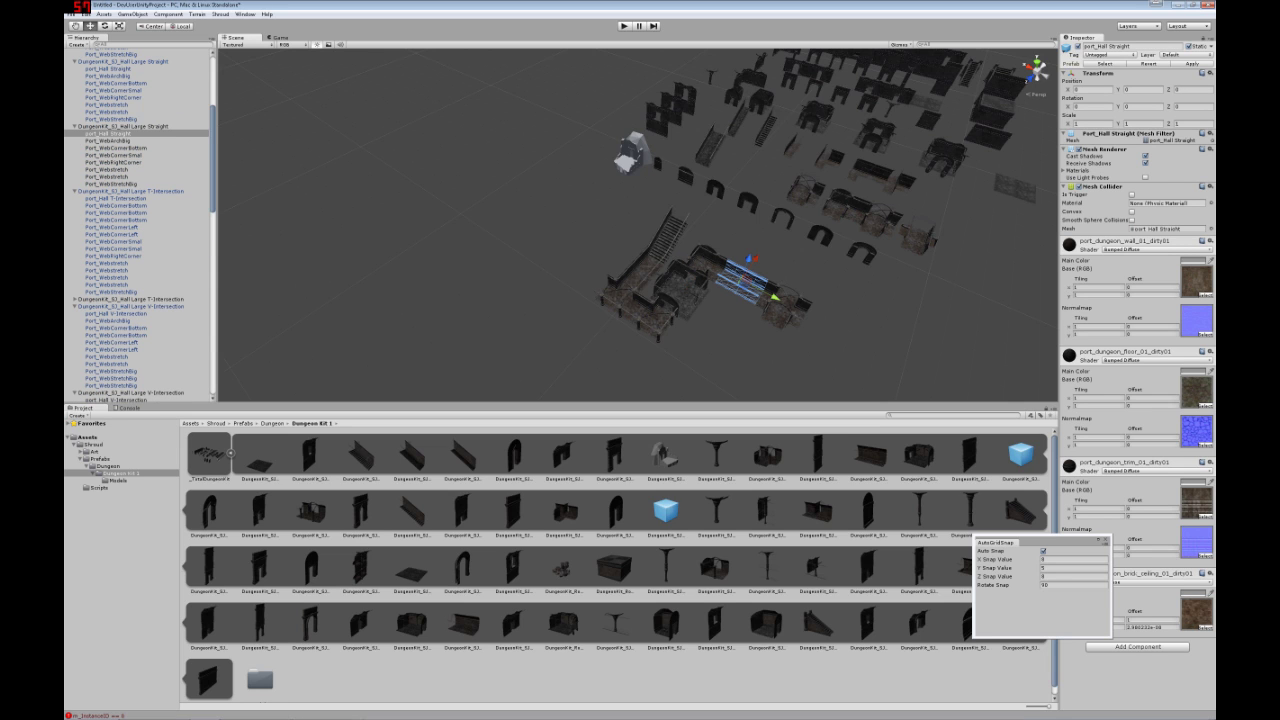
pyautogui.click(125, 126)
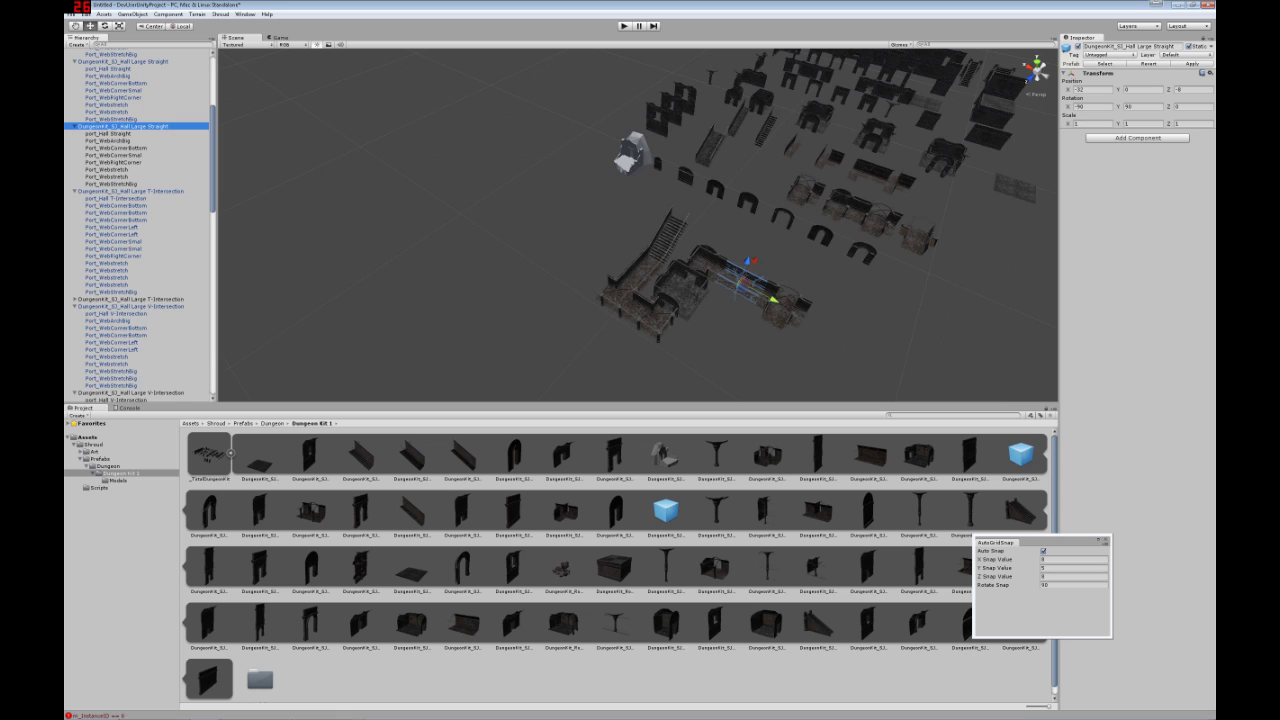
pyautogui.hotkey('ctrl', 'd')
pyautogui.moveTo(773, 299); pyautogui.dragTo(865, 349)
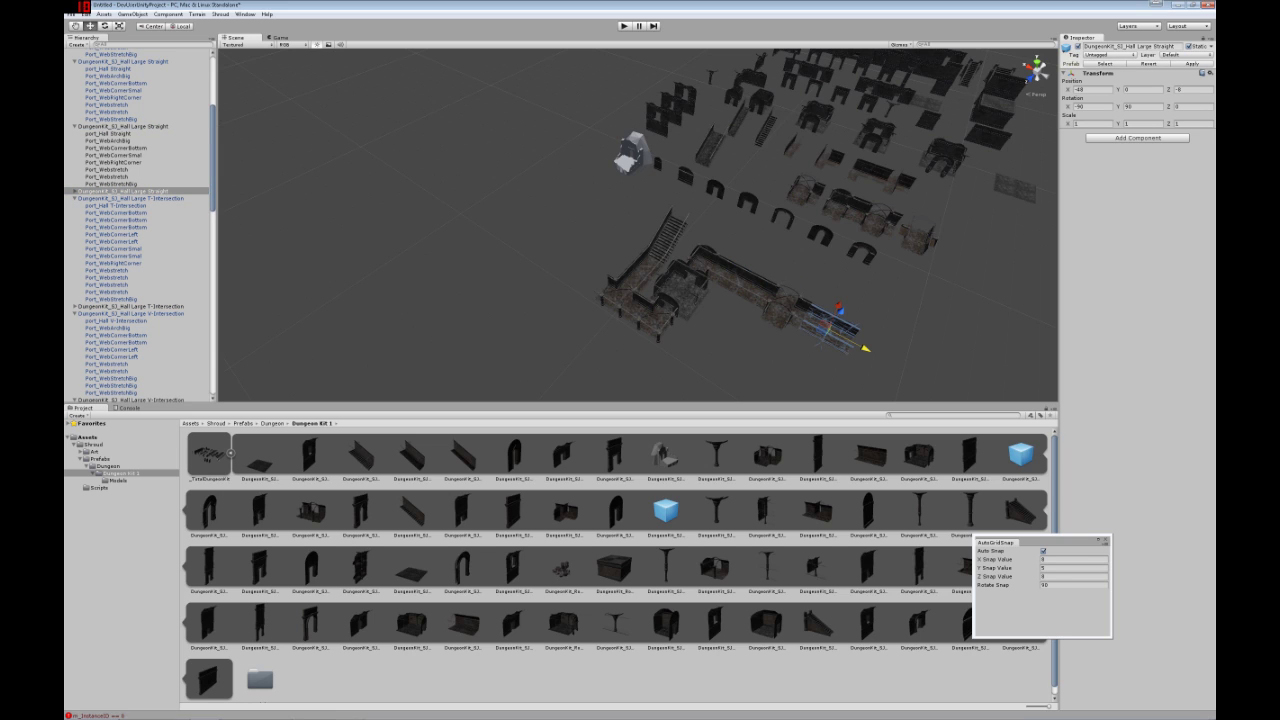
# Step: Duplicate the new straight hall and place the copy at a side opening of the X-intersection at X -40, Z 0, rotated to Y 0
pyautogui.hotkey('ctrl', 'd')
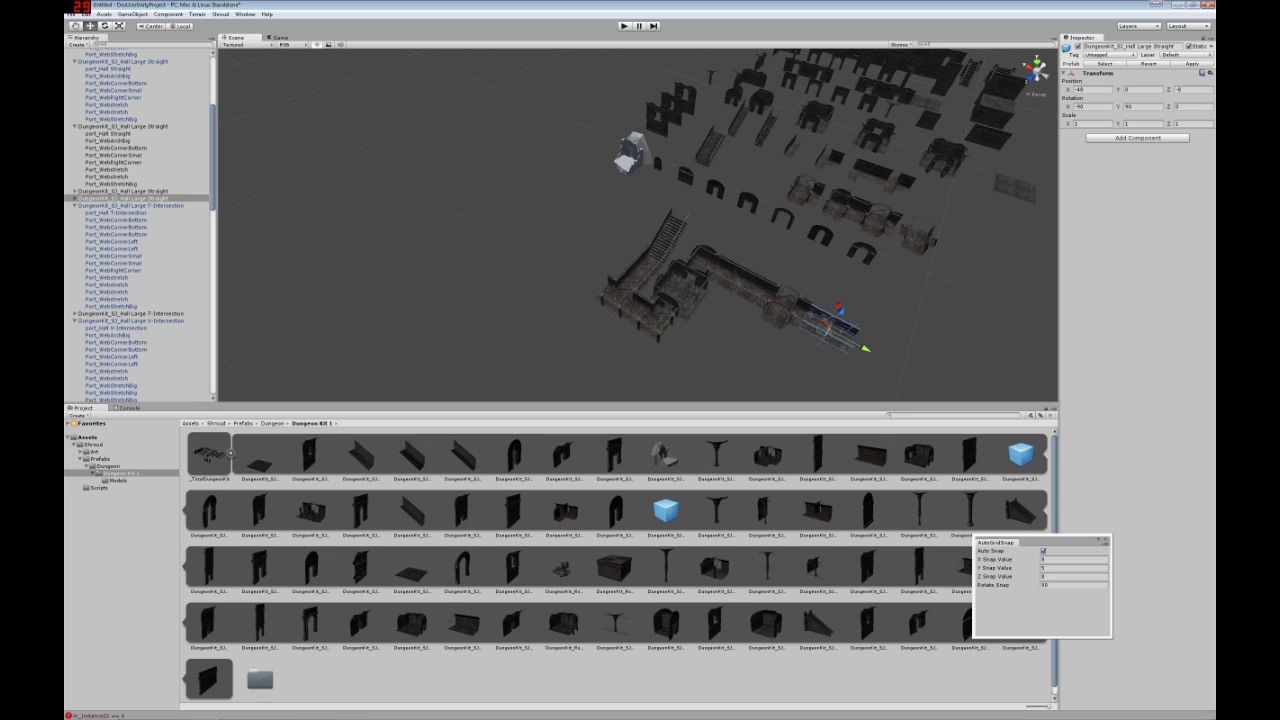
pyautogui.moveTo(824, 331); pyautogui.dragTo(786, 357)
pyautogui.press('e')
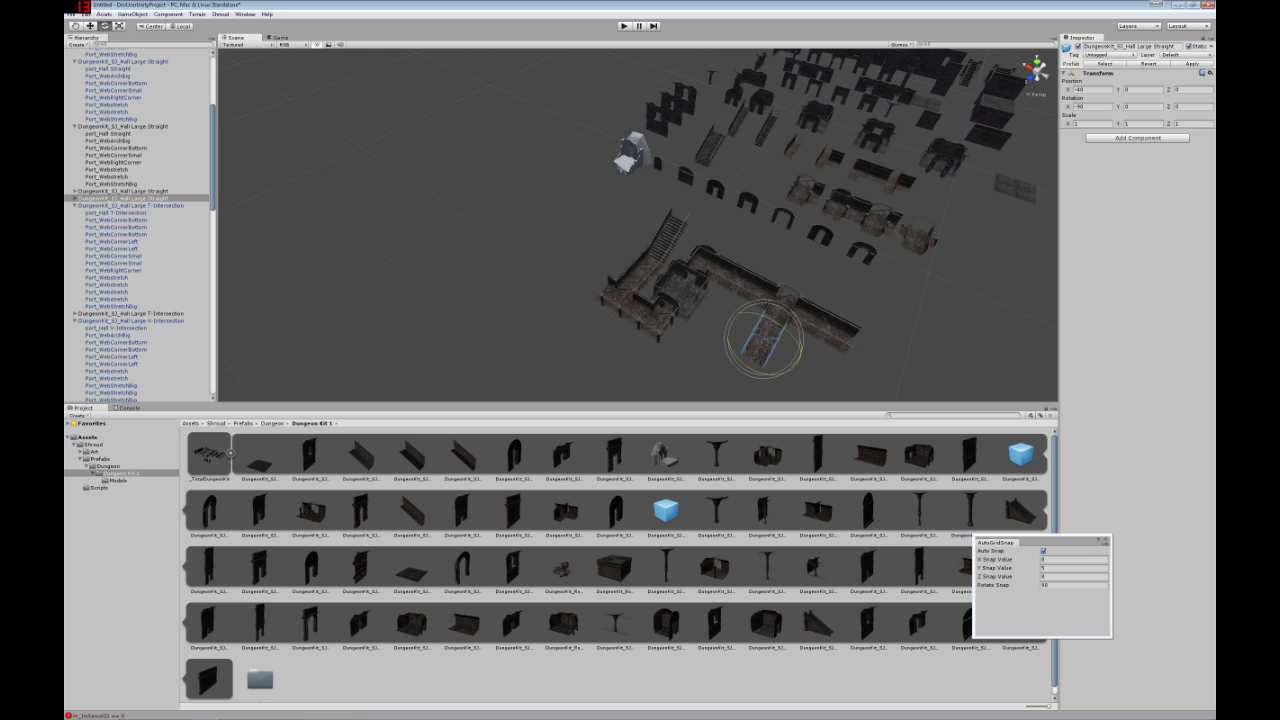
# Step: Duplicate the side hall, move the copy along the hall's axis to the X-intersection's opposite side opening, and deselect it
pyautogui.hotkey('ctrl', 'd')
pyautogui.press('w')
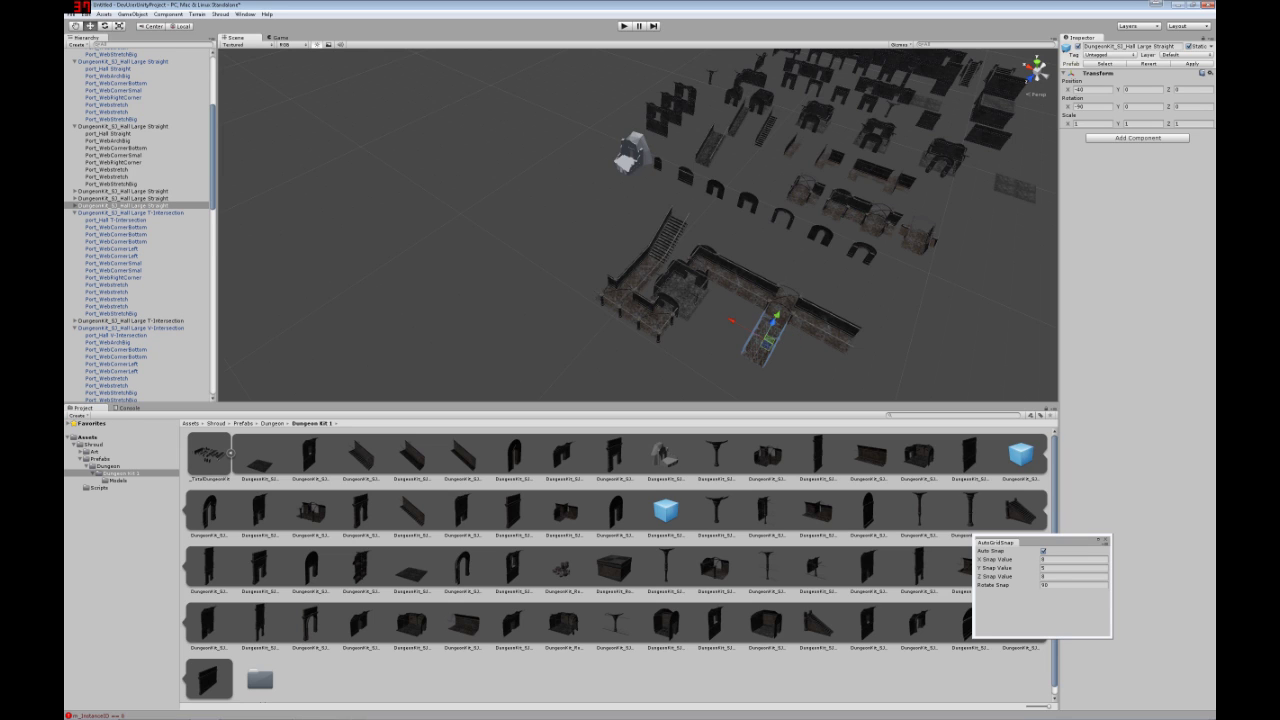
pyautogui.moveTo(776, 316); pyautogui.dragTo(810, 254)
pyautogui.click(900, 312)
# Step: Fly through the finished dungeon scene to examine the arched stairway, the overall room layout and the blue-lit throne hall
pyautogui.press('w')
pyautogui.moveTo(790, 290); pyautogui.dragTo(890, 290, button='right')
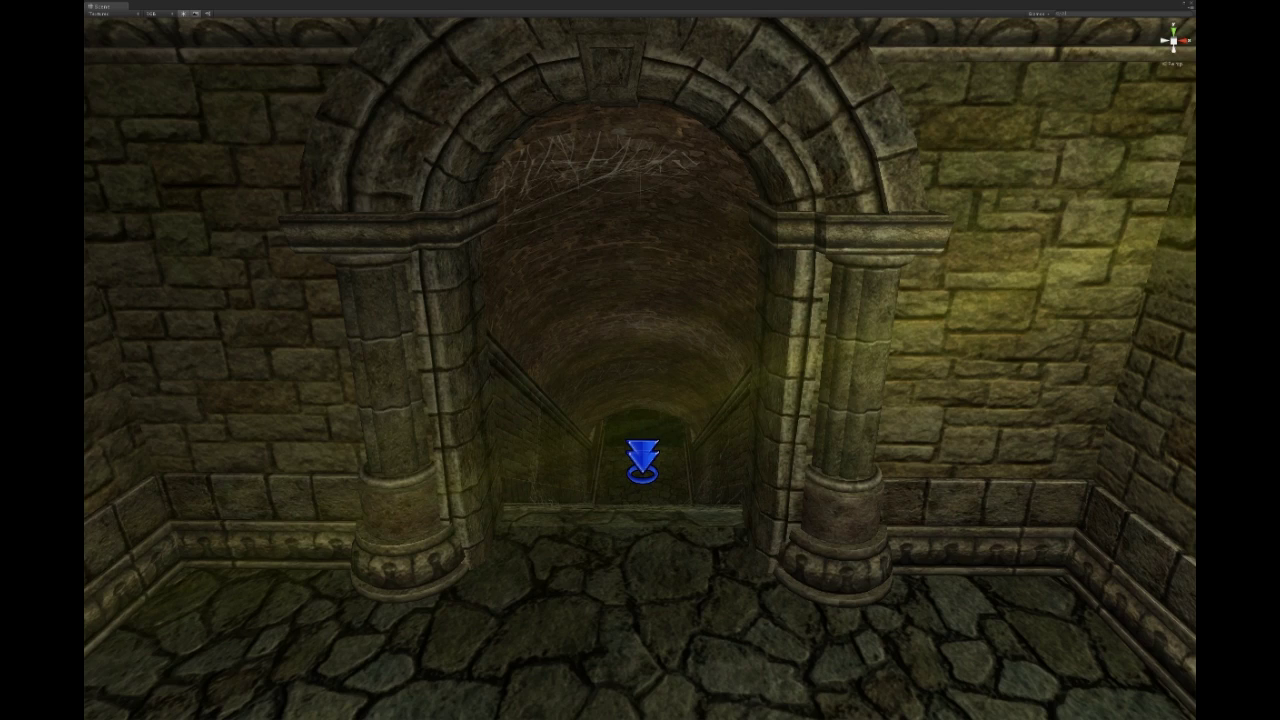
pyautogui.scroll(3, 640, 368)
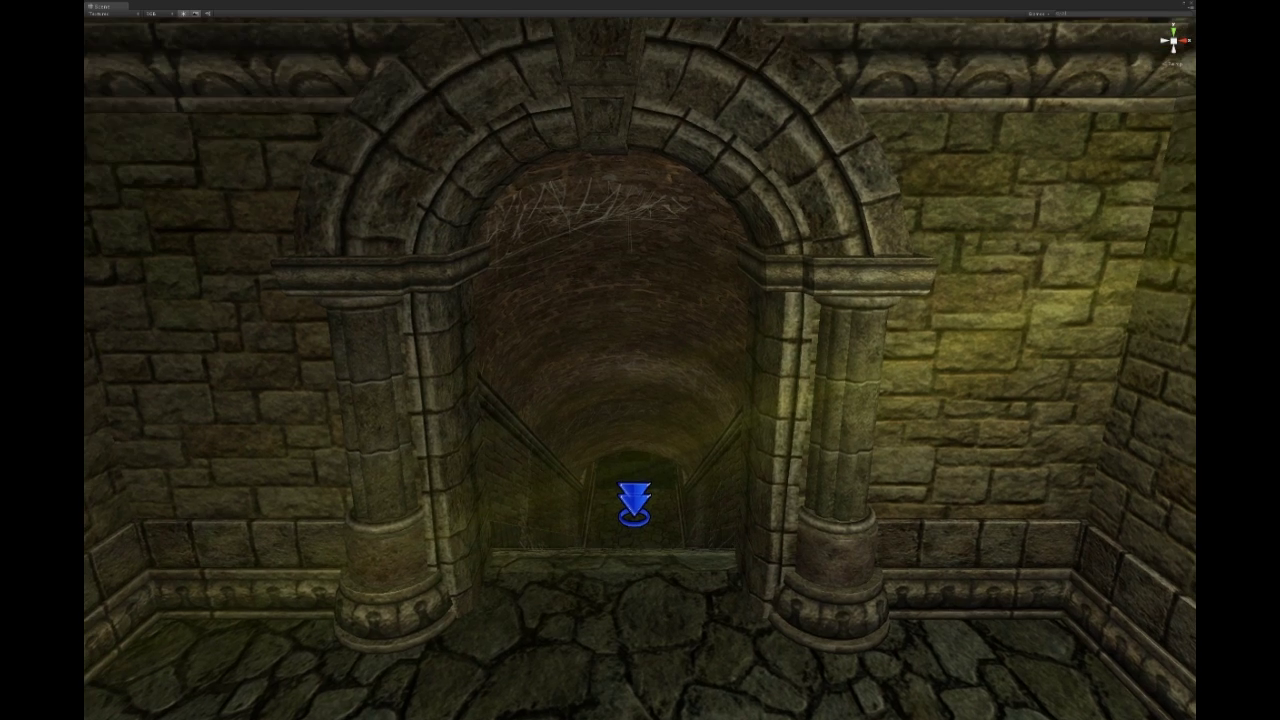
pyautogui.moveTo(640, 368); pyautogui.dragTo(728, 346, button='right')
pyautogui.press('a')
pyautogui.press('a')
pyautogui.press('w')
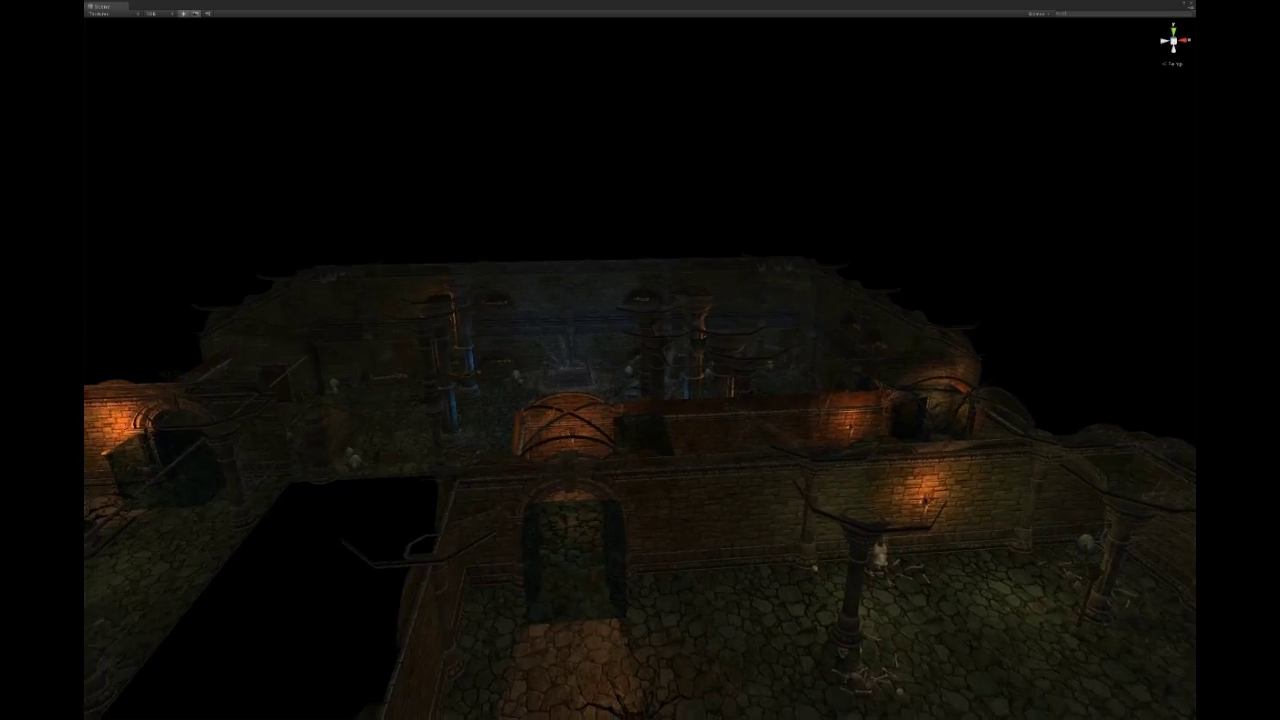
pyautogui.moveTo(728, 346); pyautogui.dragTo(880, 362, button='right')
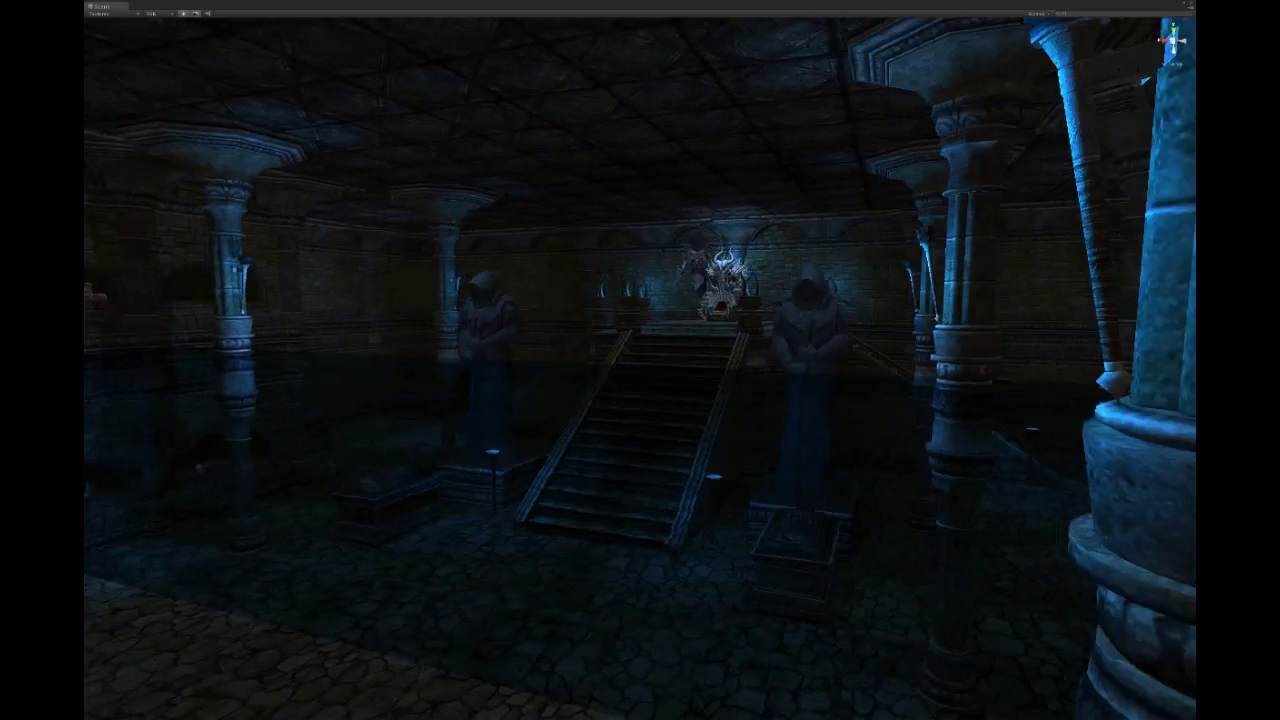
pyautogui.press('w')
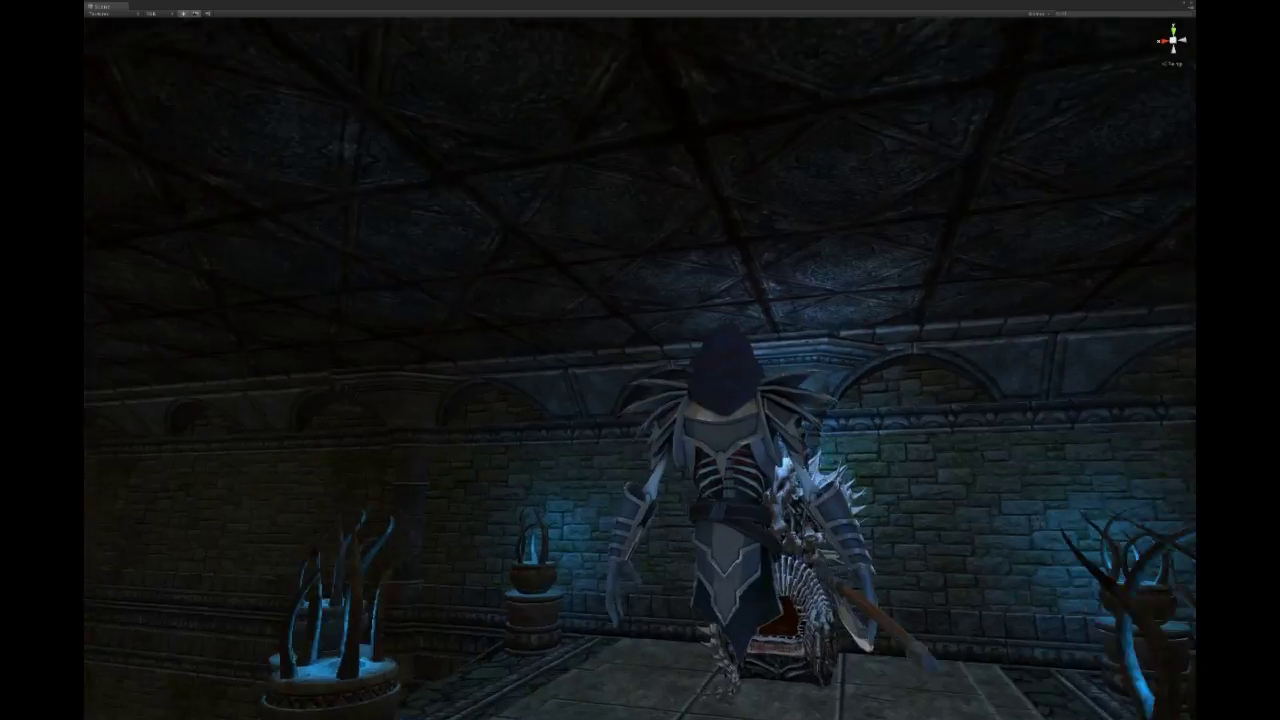